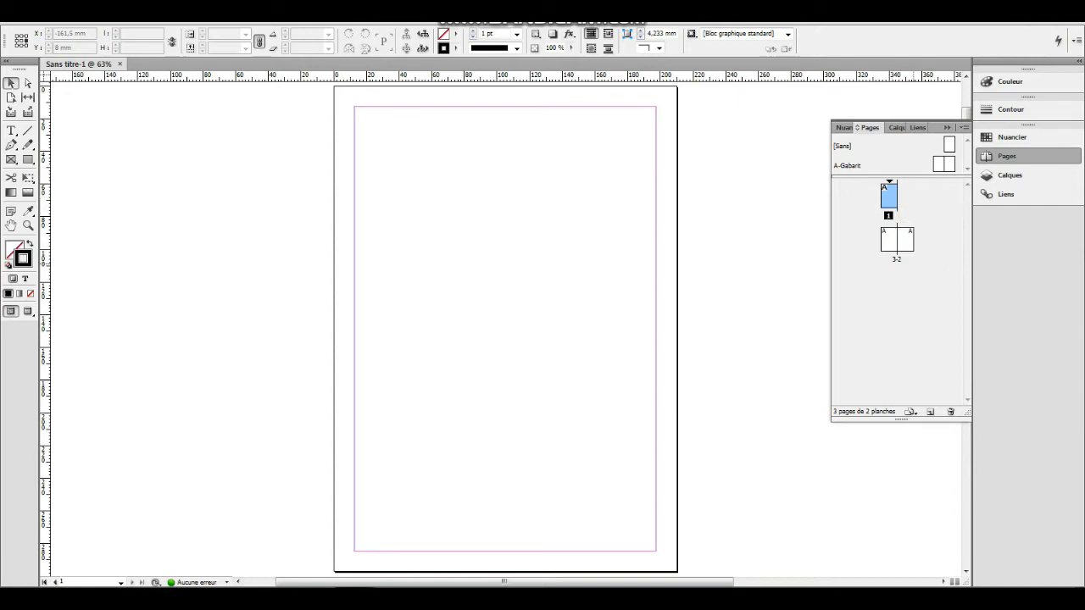
# Create a text frame about 149 by 48 mm near the top of page 1, containing "infographie 2020"
pyautogui.scroll(-10, 537, 243)
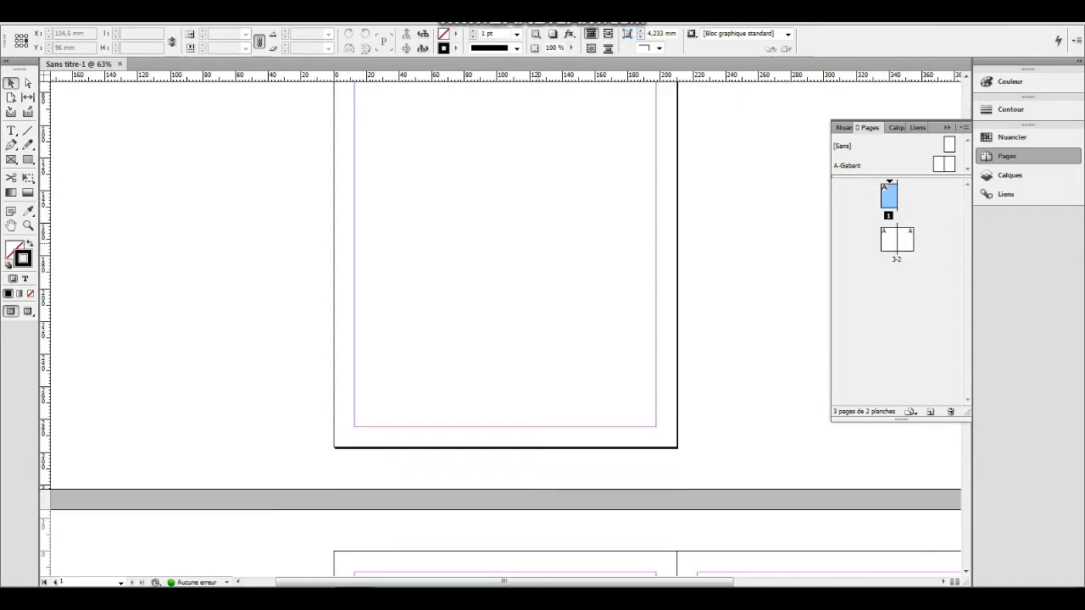
pyautogui.scroll(10, 505, 331)
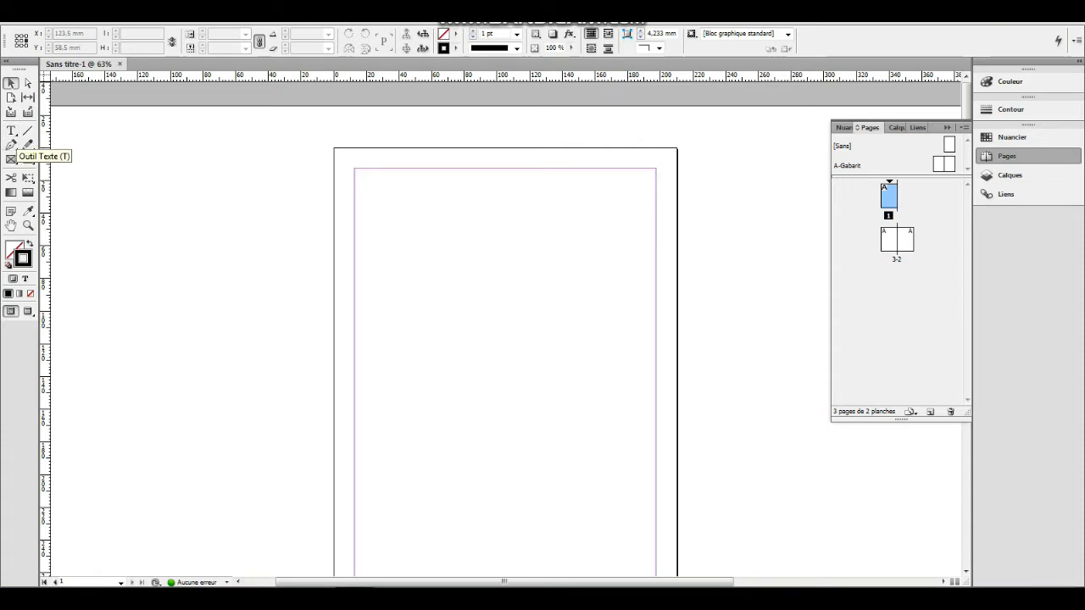
pyautogui.click(11, 130)
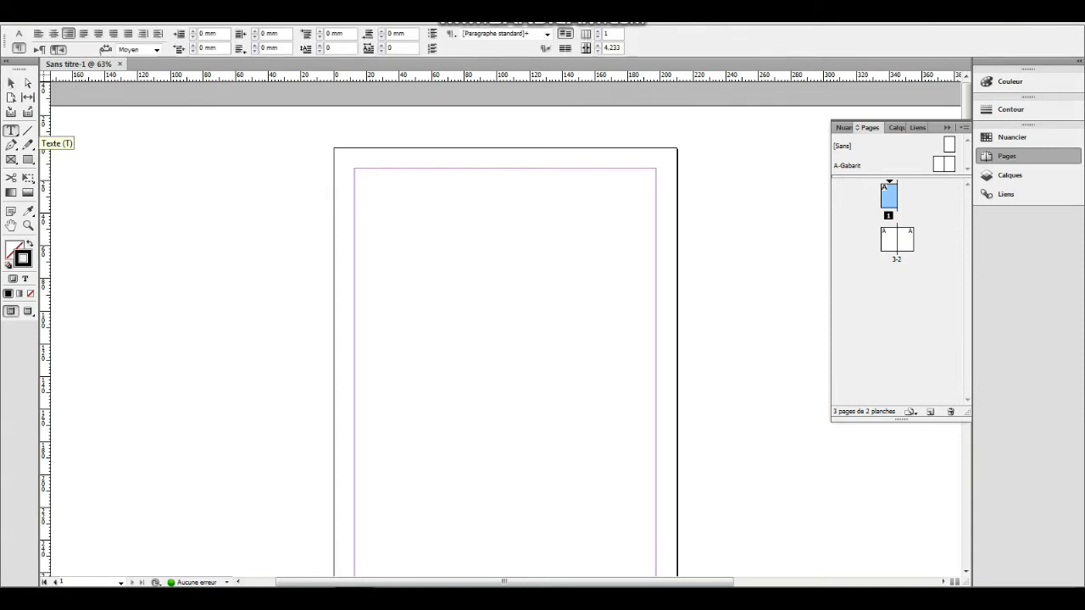
pyautogui.click(11, 130)
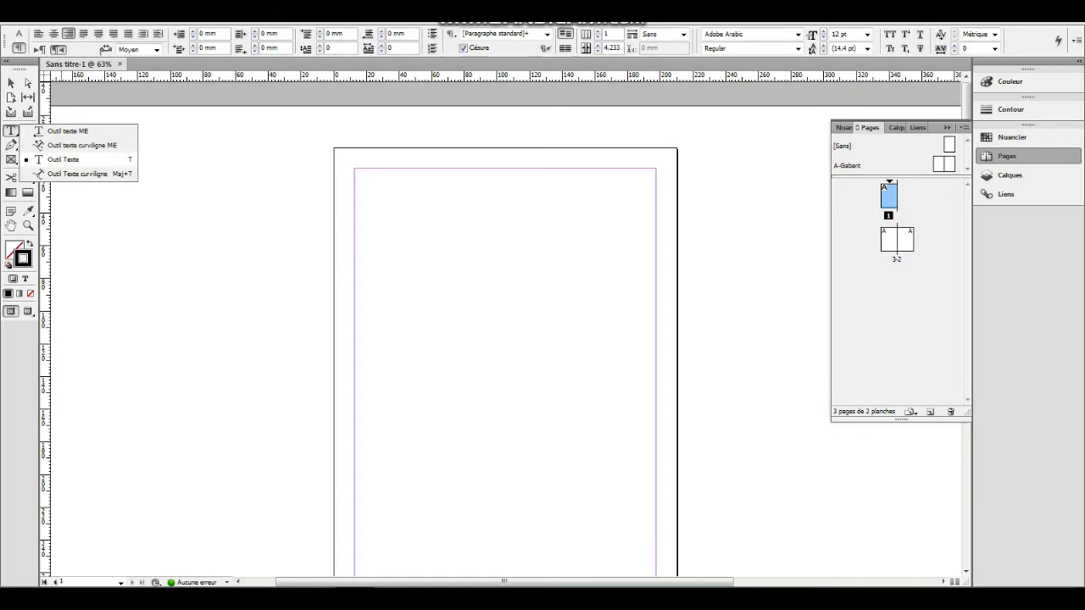
pyautogui.click(61, 158)
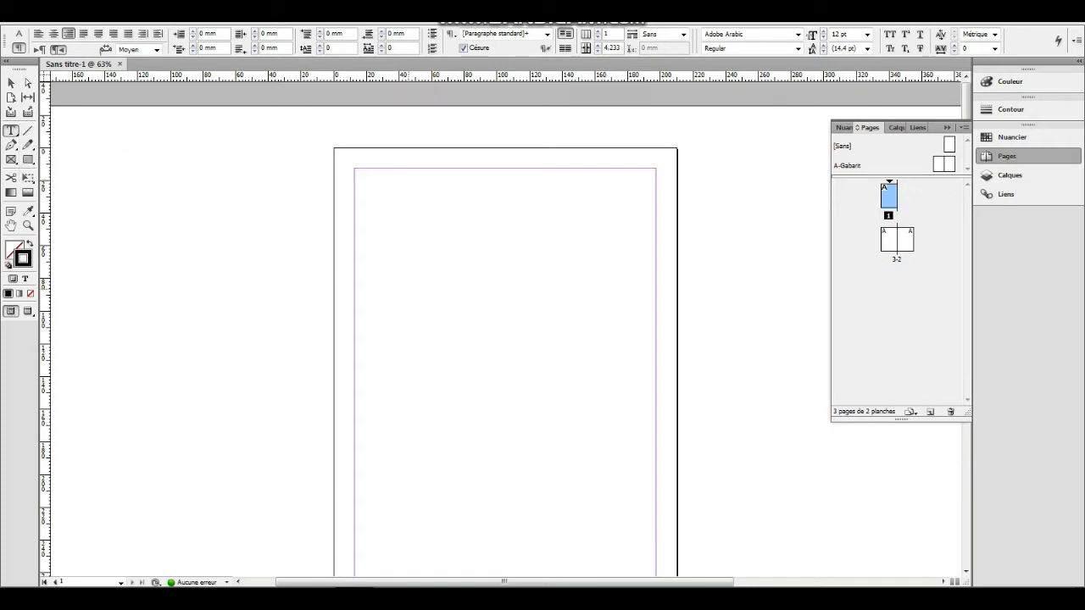
pyautogui.moveTo(379, 213); pyautogui.dragTo(622, 292)
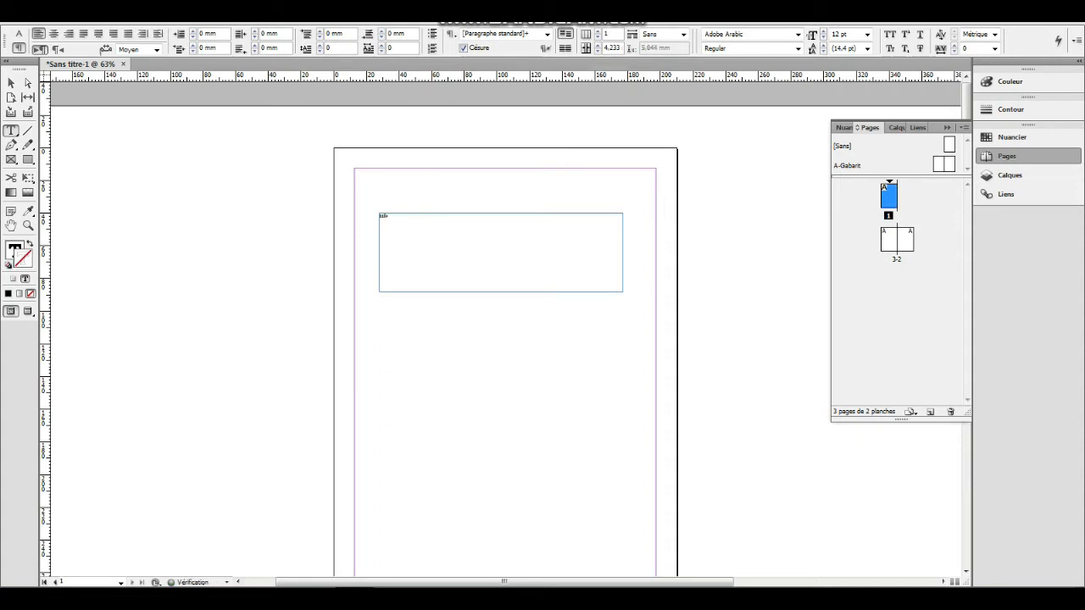
pyautogui.write('graphie 2020')
# Set the language of the "infographie 2020" text to Français
pyautogui.tripleClick(398, 216)
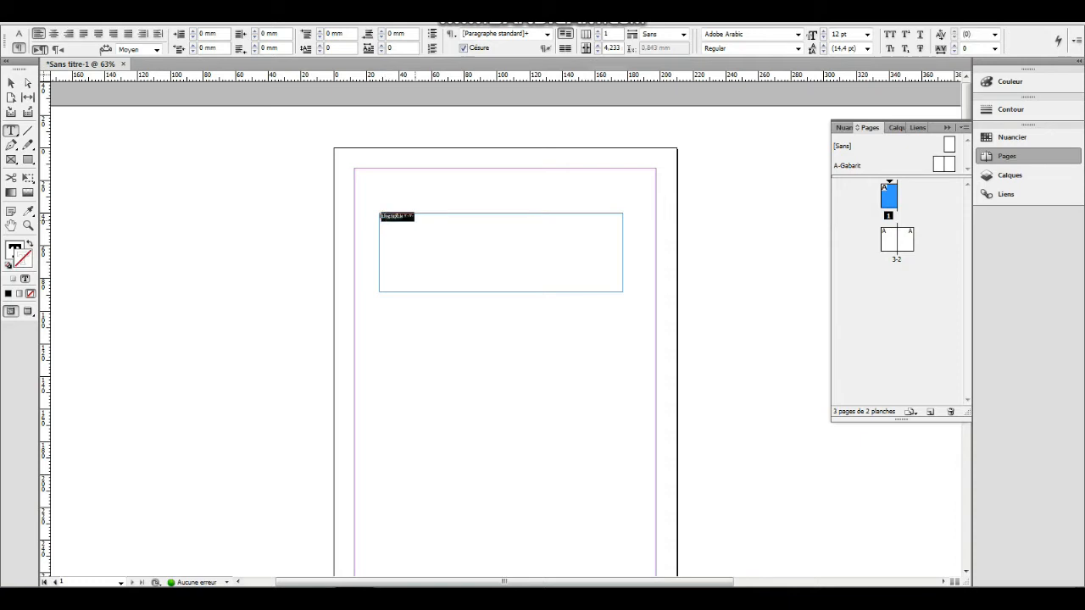
pyautogui.click(399, 216)
pyautogui.tripleClick(399, 216)
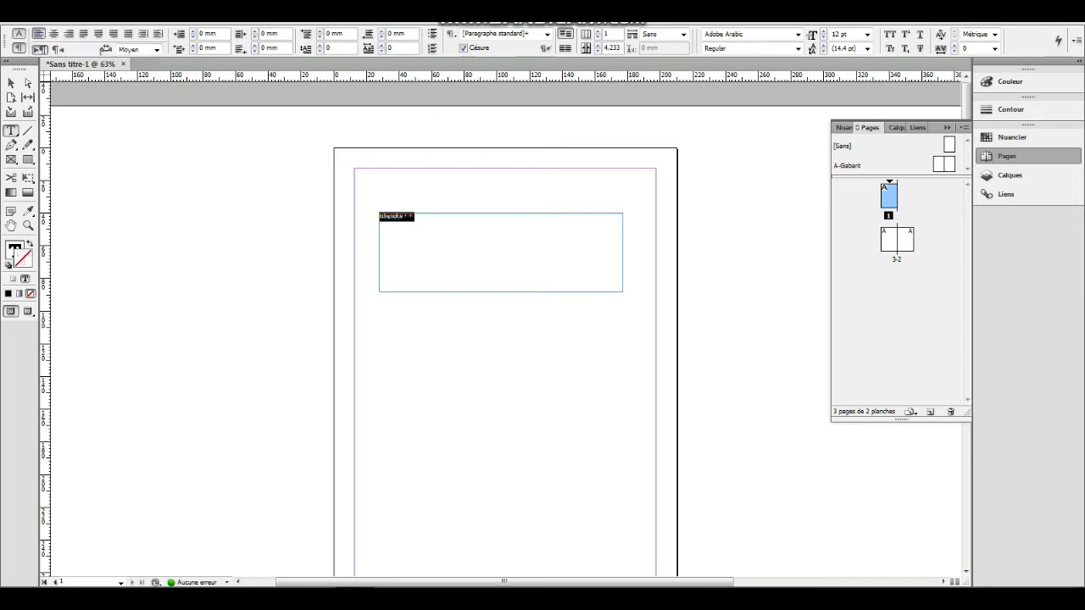
pyautogui.click(19, 34)
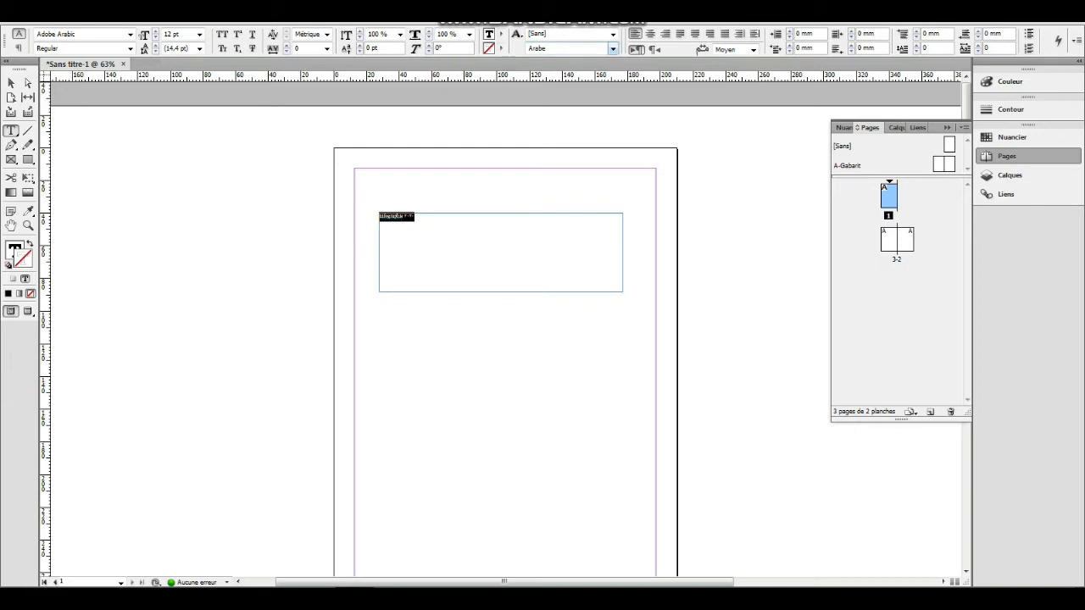
pyautogui.click(612, 48)
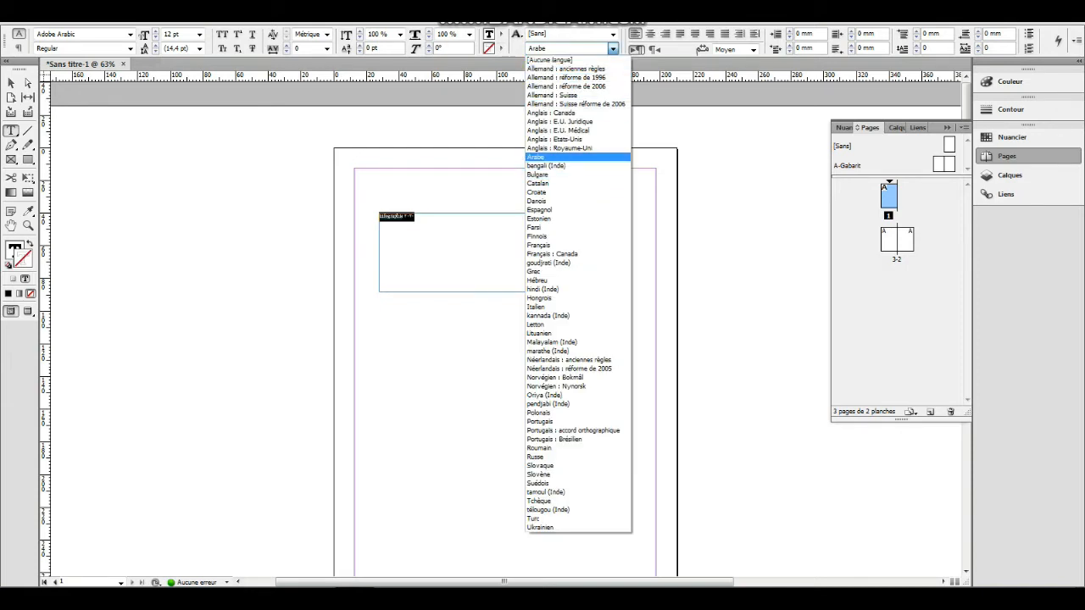
pyautogui.click(539, 245)
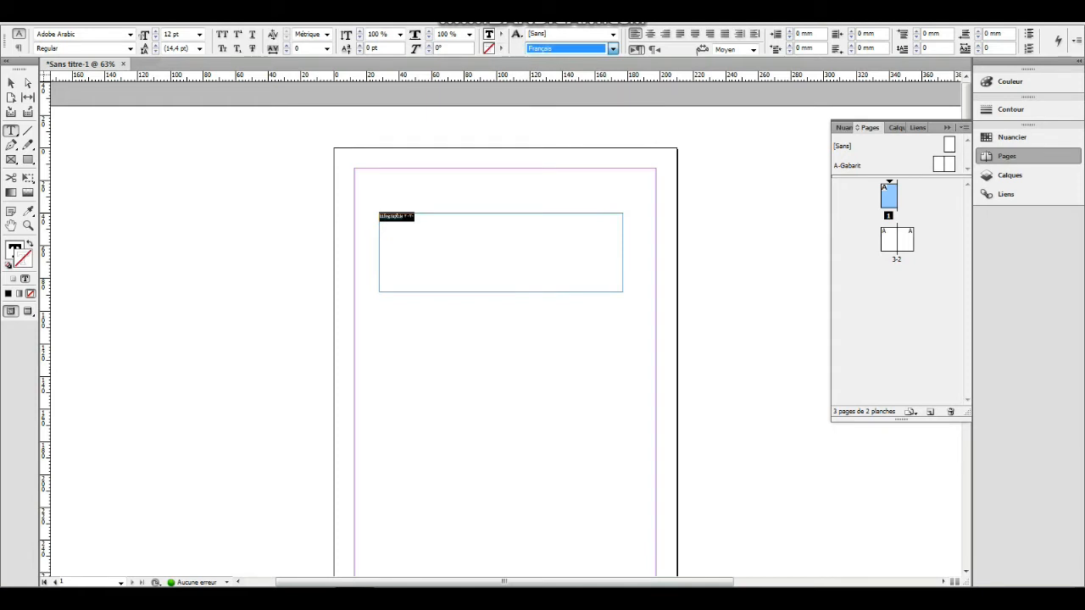
pyautogui.press('Return')
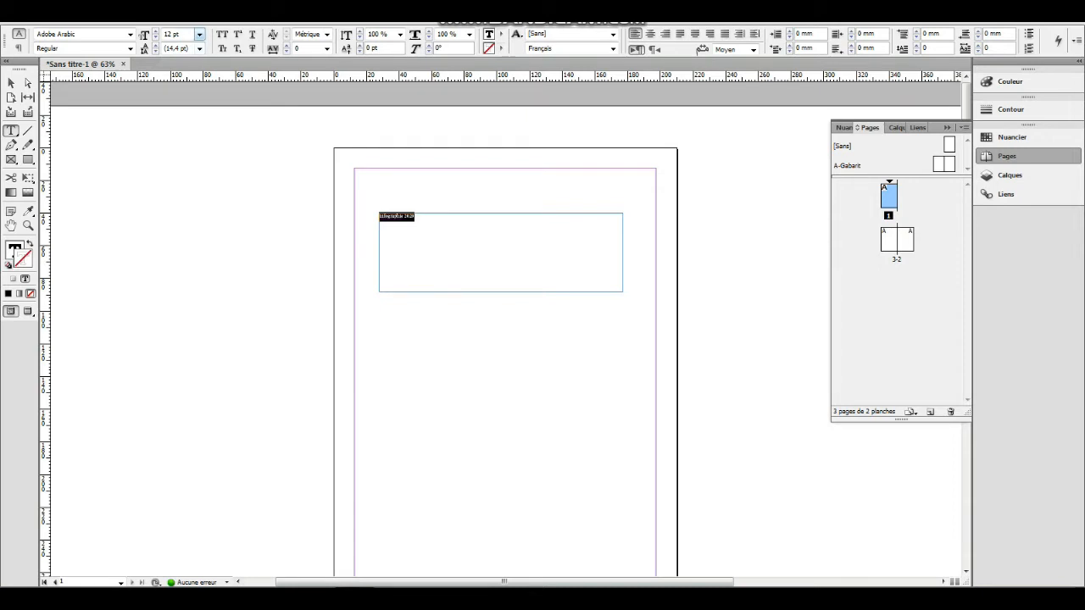
# Set the "infographie 2020" text to 30 pt and centre it in its frame
pyautogui.click(199, 34)
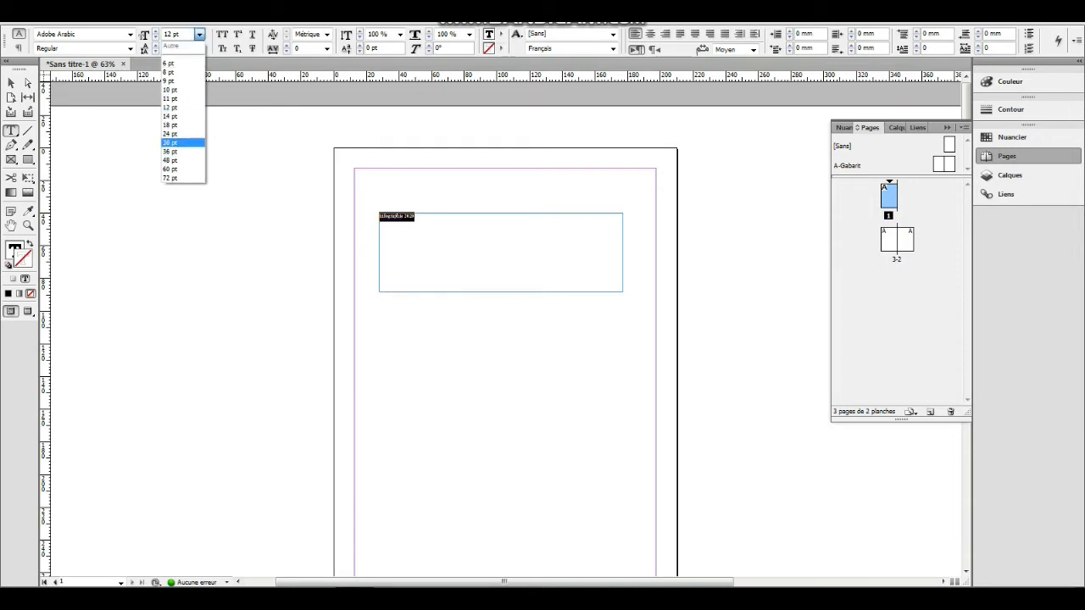
pyautogui.click(182, 143)
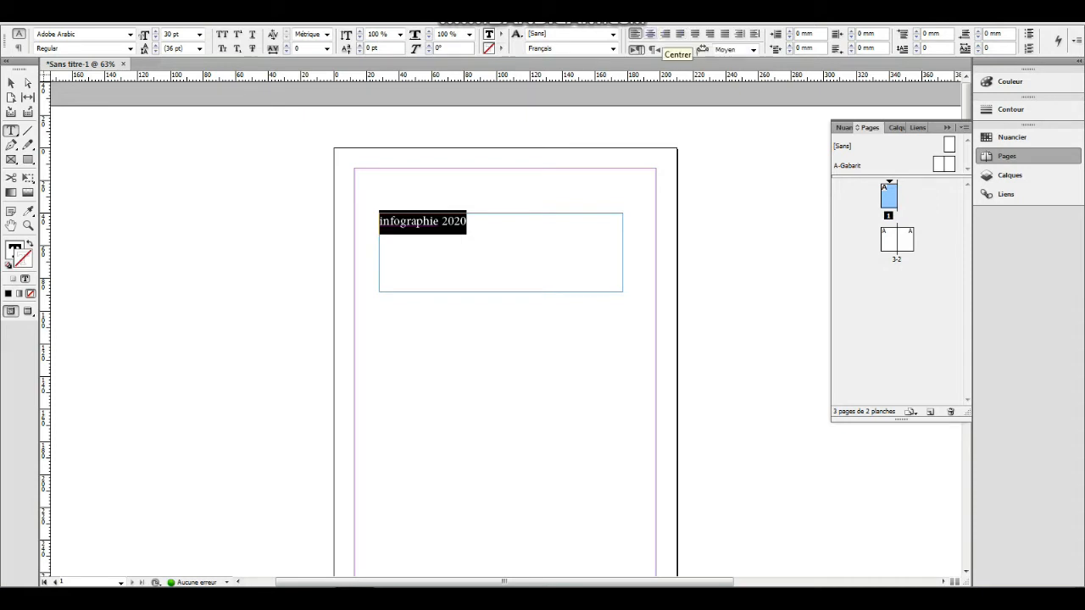
pyautogui.click(650, 34)
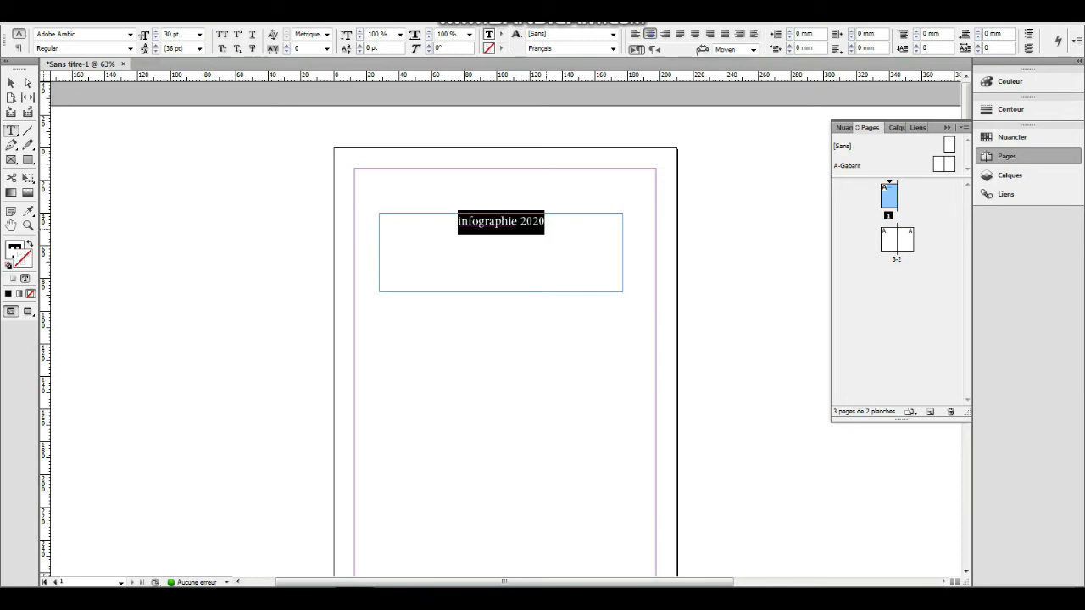
# Fill the rest of the frame with placeholder text, starting on a new line below "infographie 2020"
pyautogui.click(550, 227)
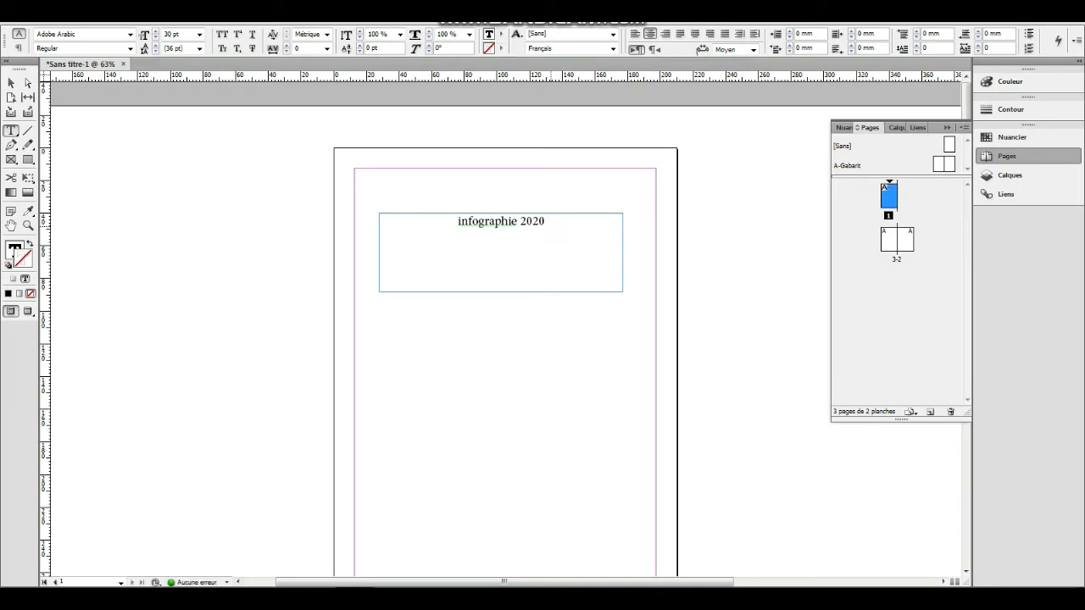
pyautogui.press('Return')
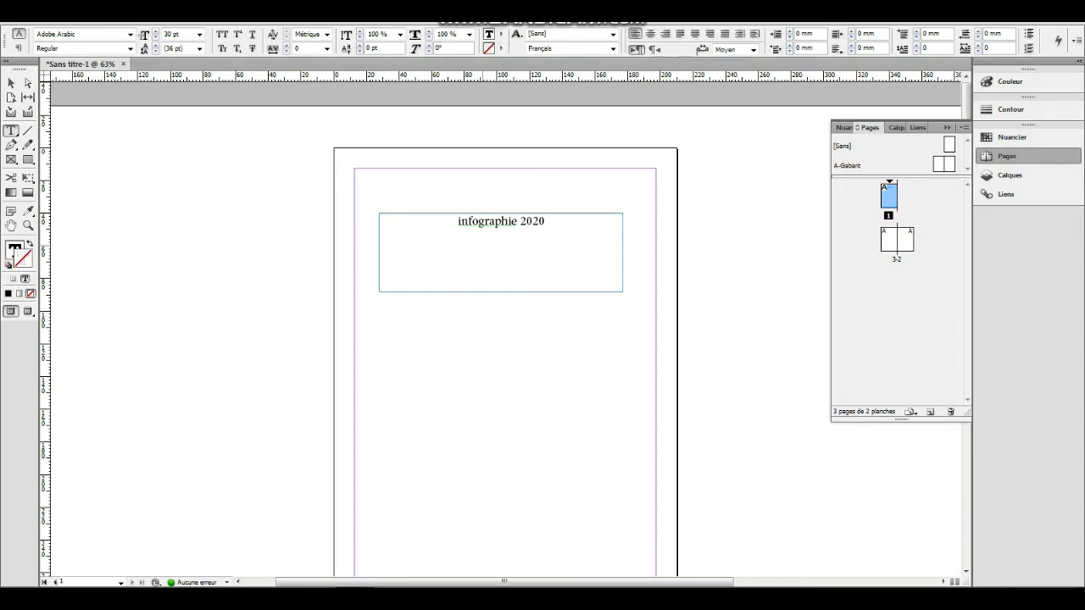
pyautogui.rightClick(481, 196)
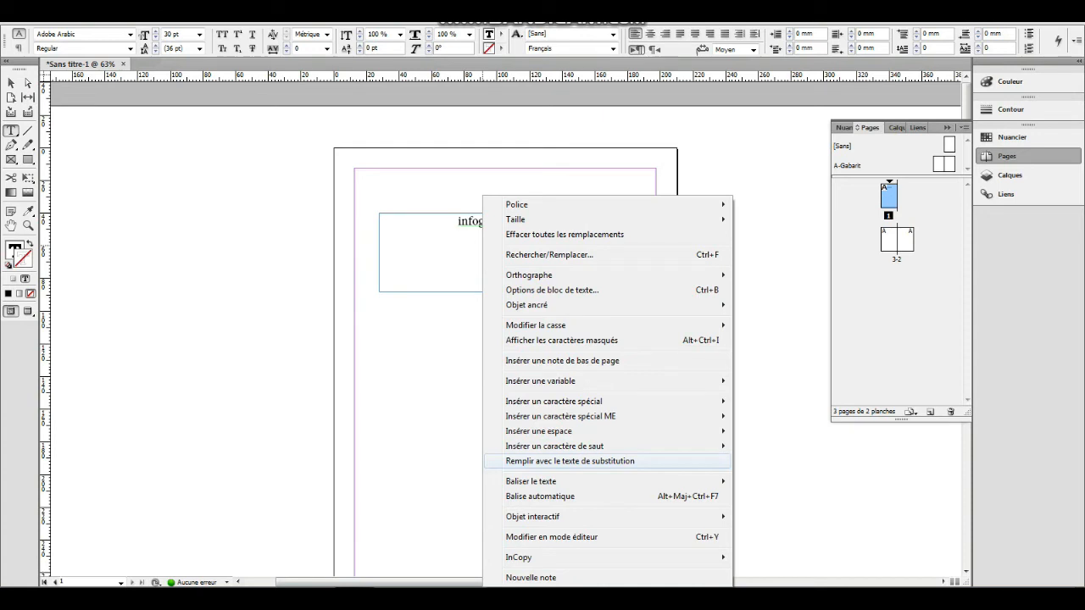
pyautogui.click(570, 461)
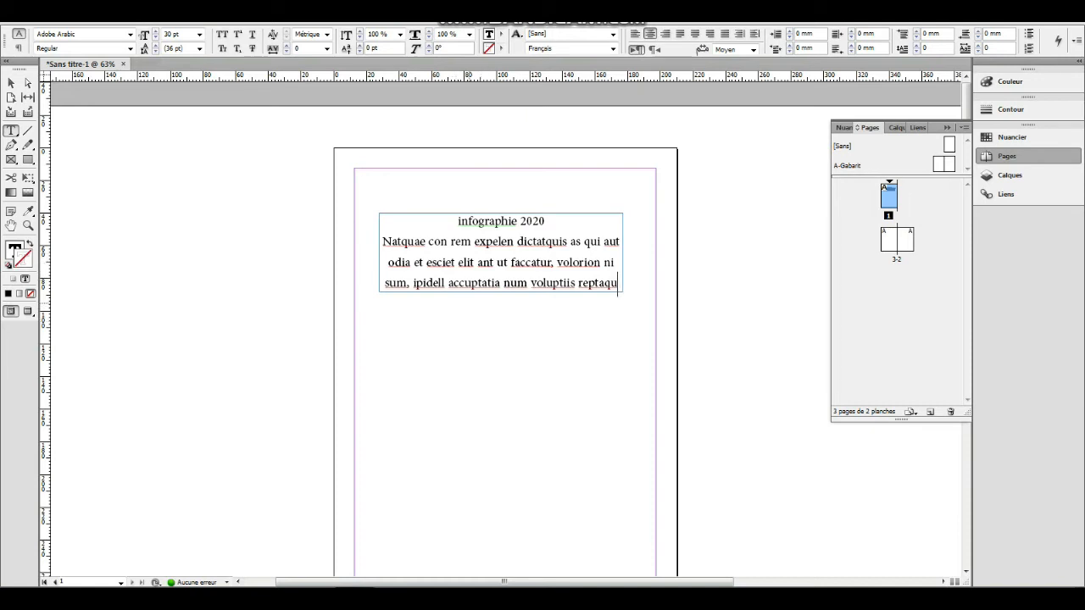
pyautogui.moveTo(382, 241); pyautogui.dragTo(619, 283)
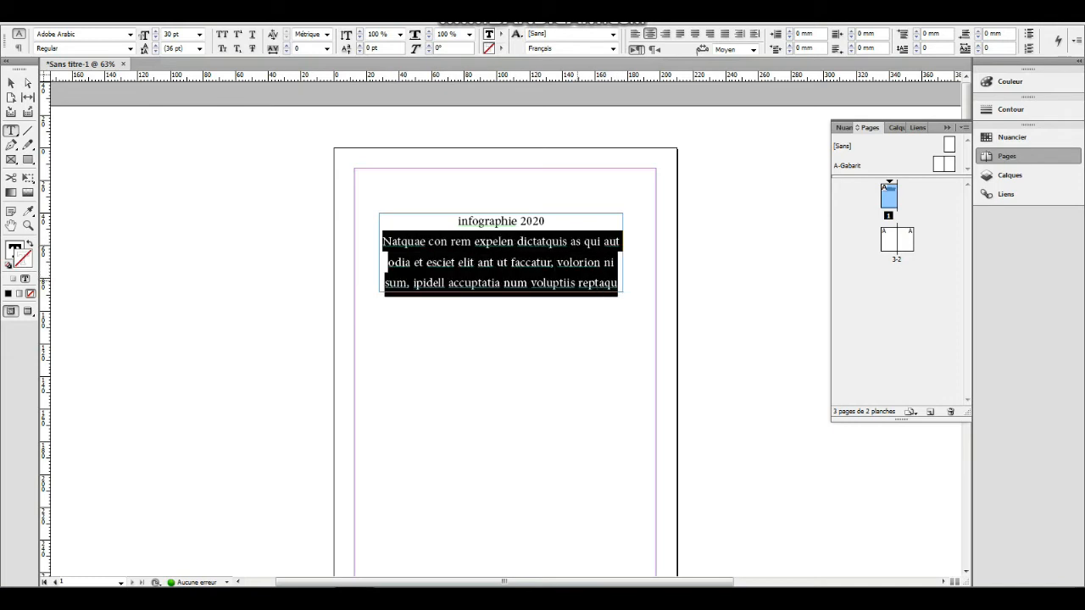
pyautogui.click(517, 283)
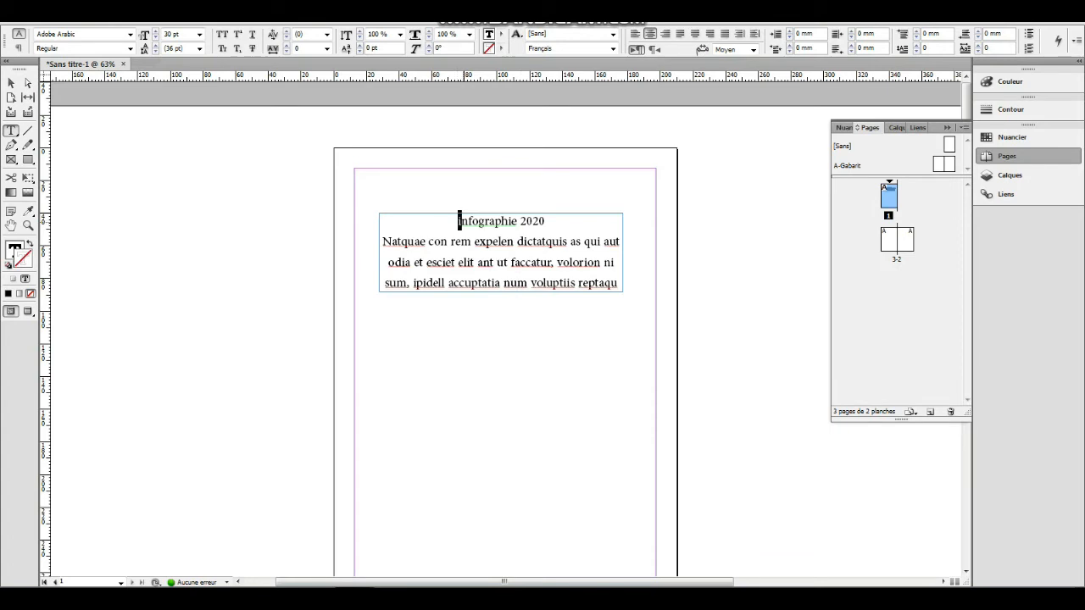
pyautogui.moveTo(458, 221); pyautogui.dragTo(548, 220)
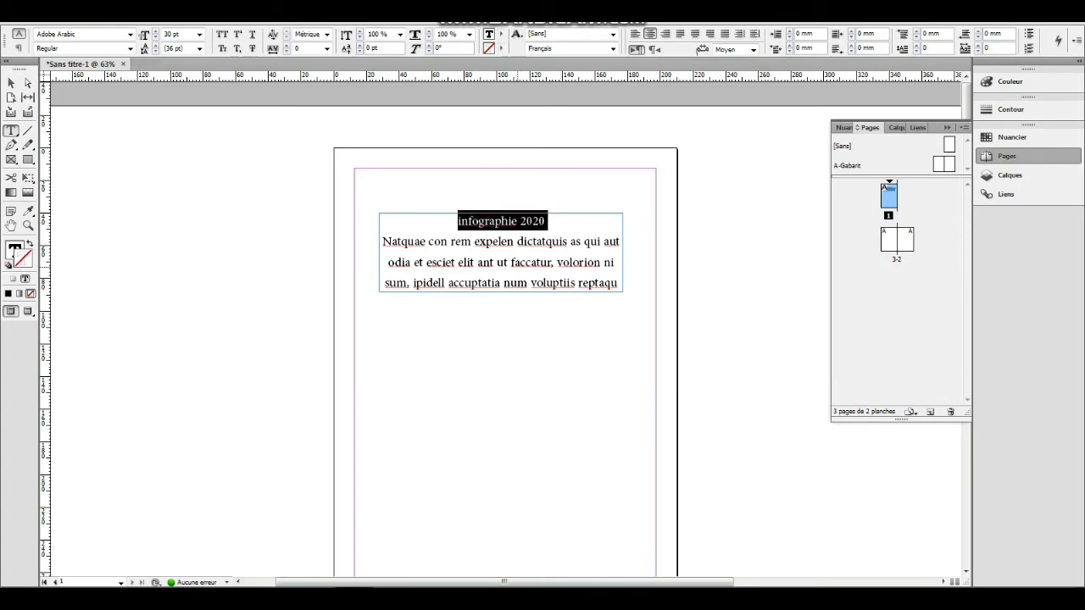
pyautogui.click(489, 220)
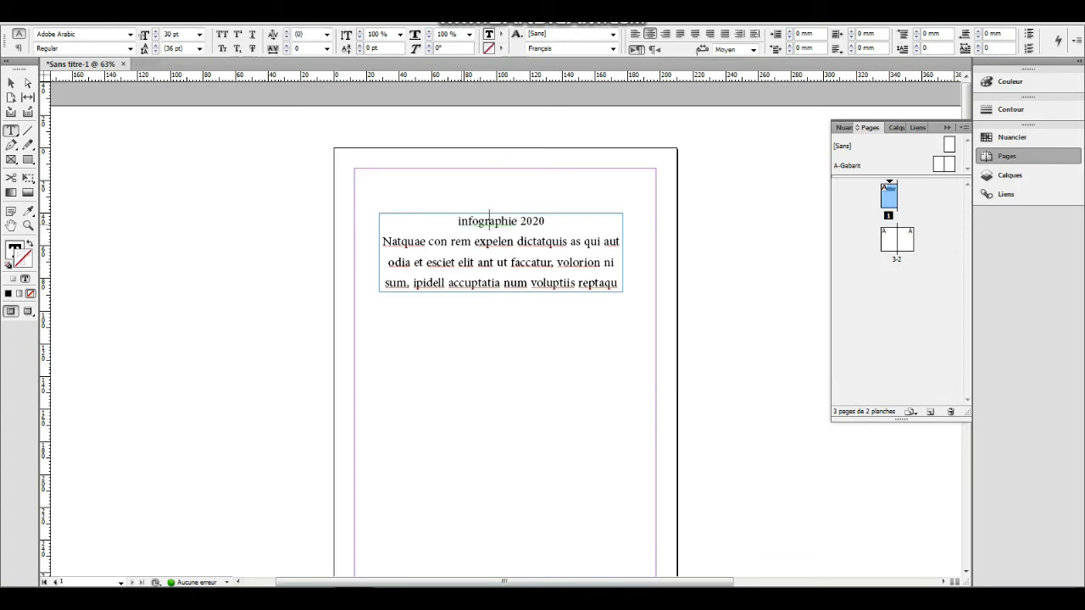
pyautogui.moveTo(458, 220); pyautogui.dragTo(550, 220)
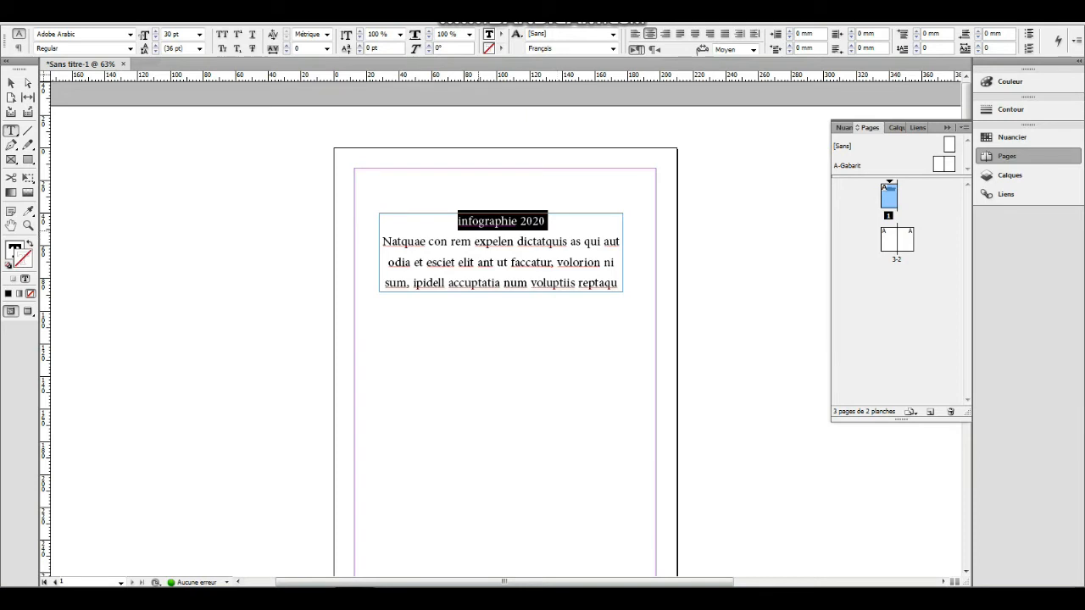
pyautogui.click(478, 259)
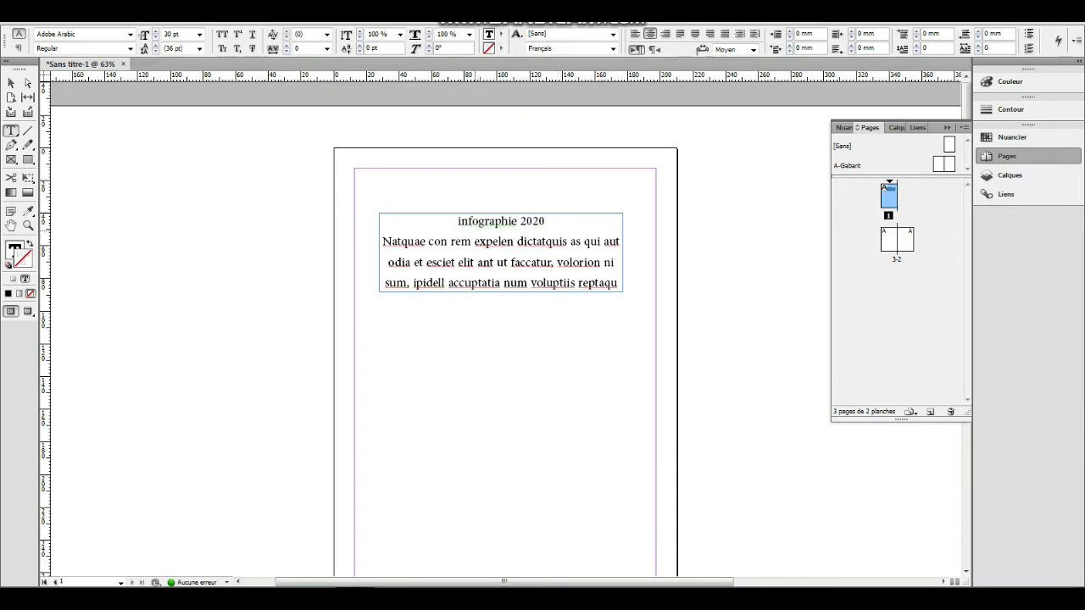
# Create a second text frame below the first one on page 1, containing "adobe indesigne"
pyautogui.press('Escape')
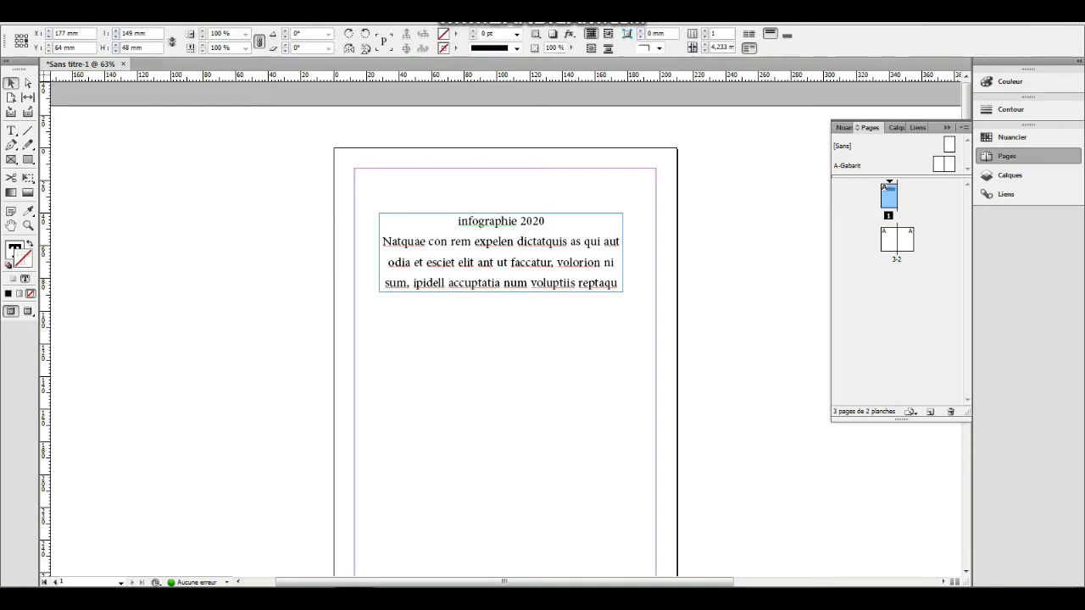
pyautogui.hotkey('ctrl', 'shift', 'a')
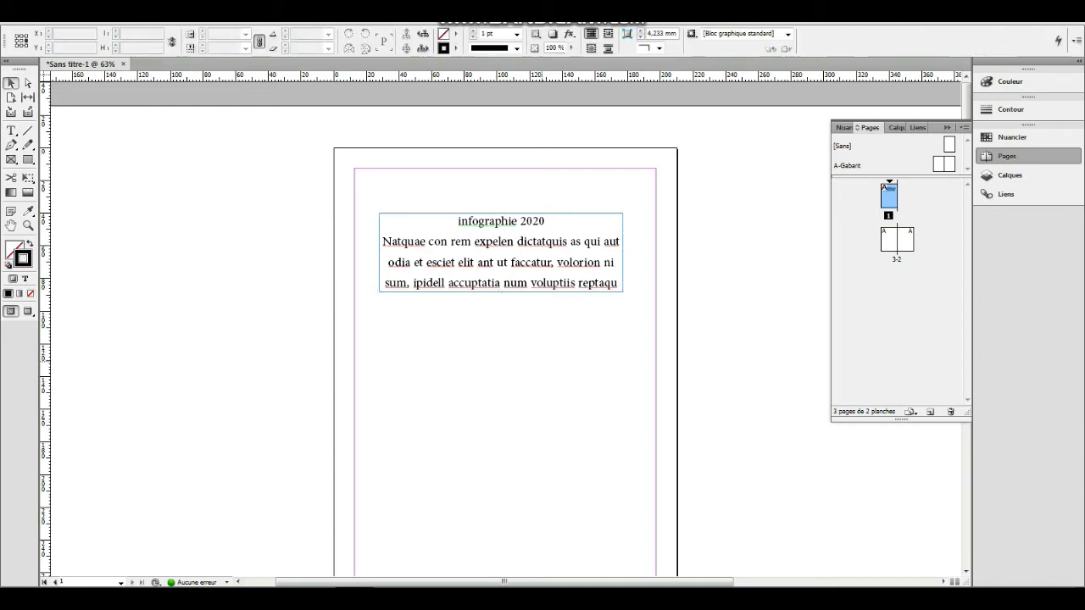
pyautogui.click(11, 130)
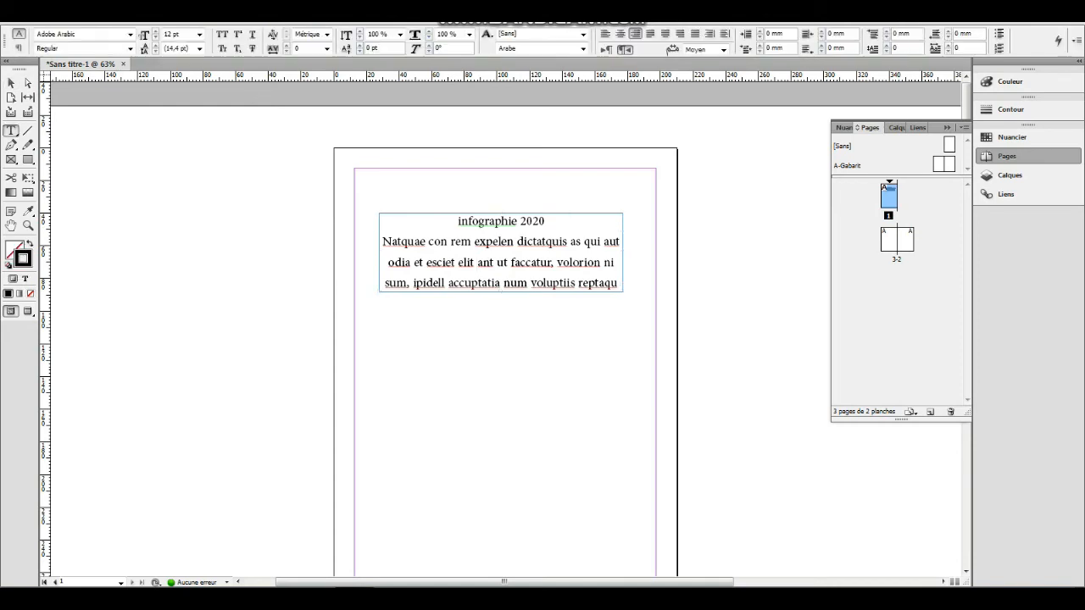
pyautogui.moveTo(381, 345); pyautogui.dragTo(632, 446)
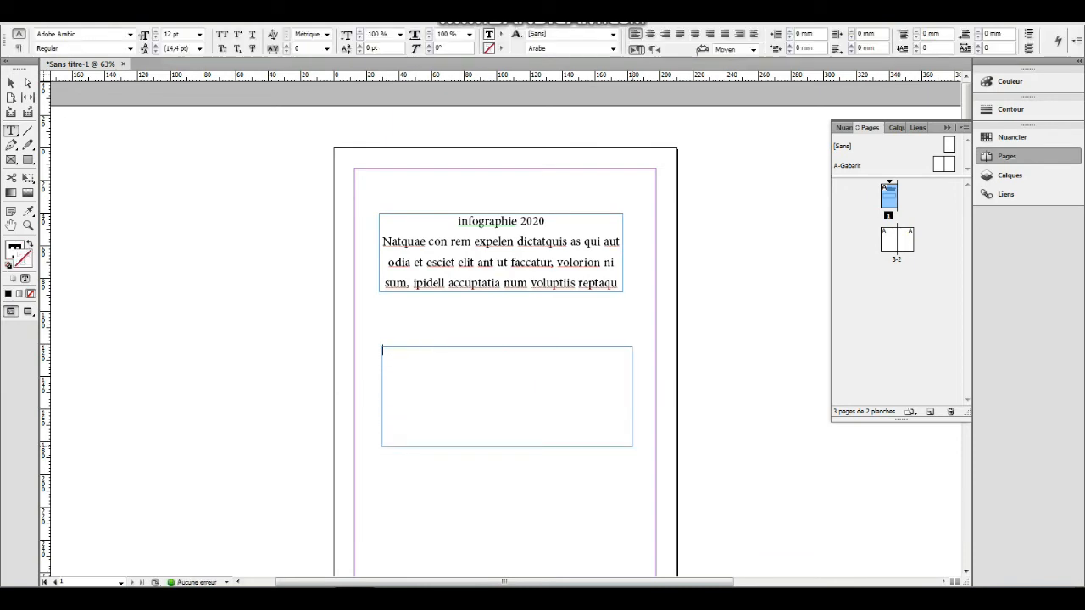
pyautogui.write('adobe')
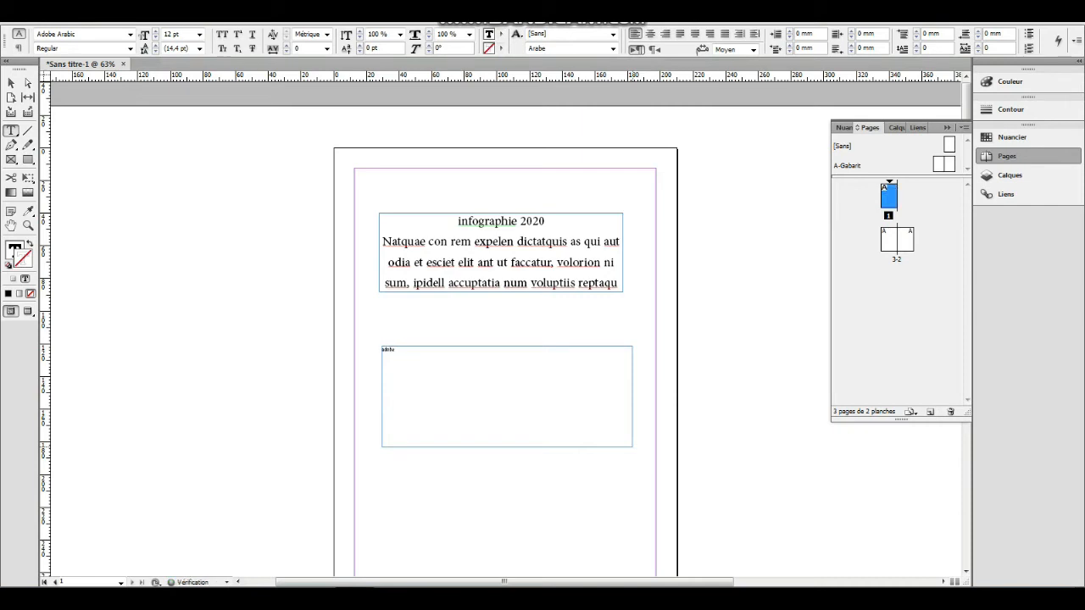
pyautogui.write(' indesign')
# Fill the second frame with placeholder text, starting on a new line below its "adobe indesigne" heading
pyautogui.press('Return')
pyautogui.rightClick(395, 373)
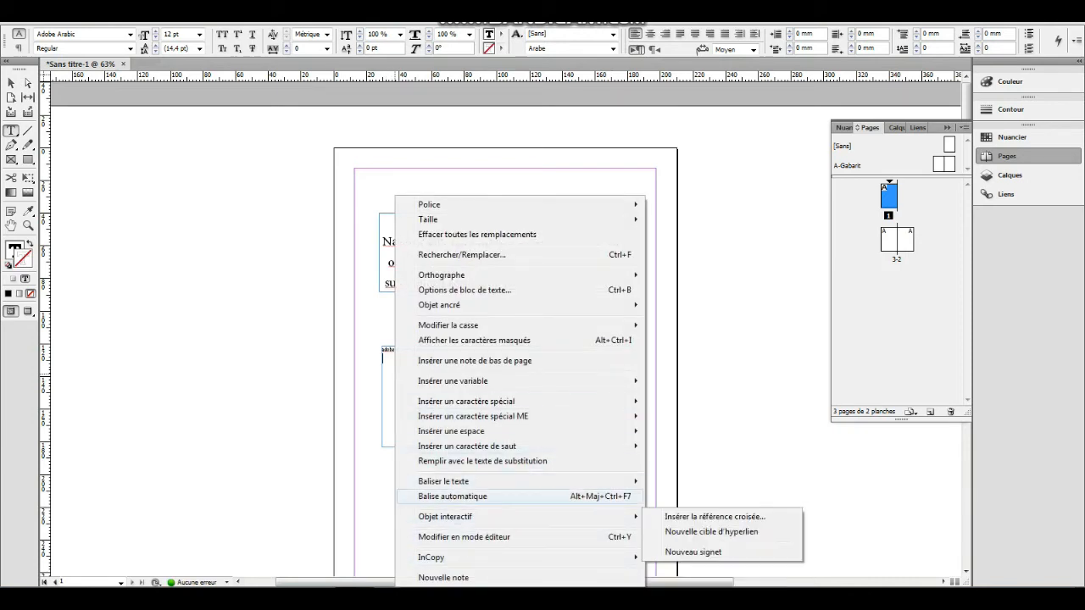
pyautogui.click(483, 461)
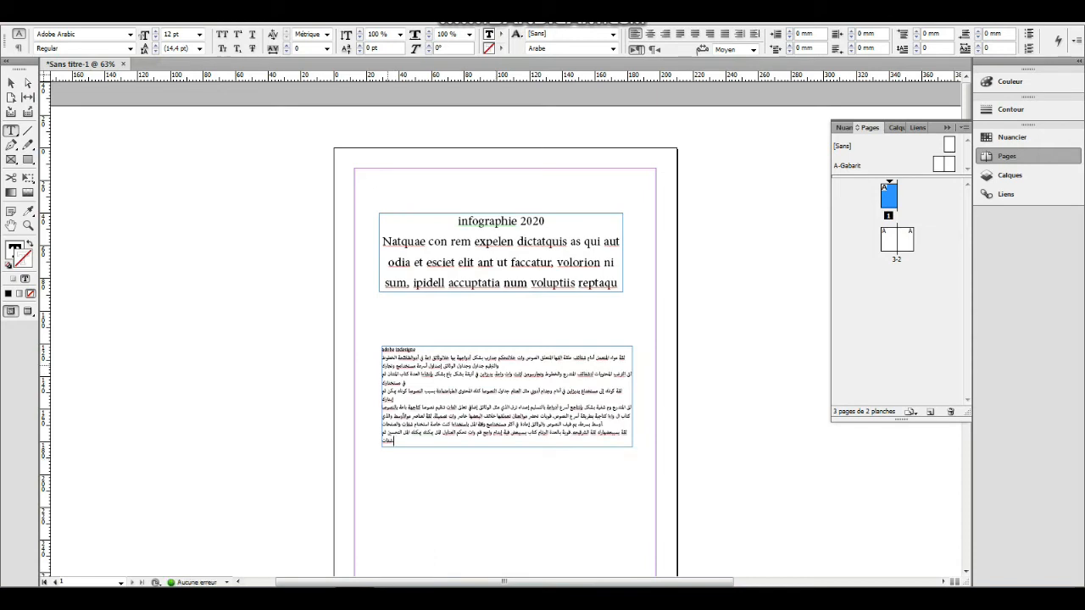
# Set the language of all the Arabic placeholder text in the second frame to Français
pyautogui.moveTo(385, 357); pyautogui.dragTo(481, 373)
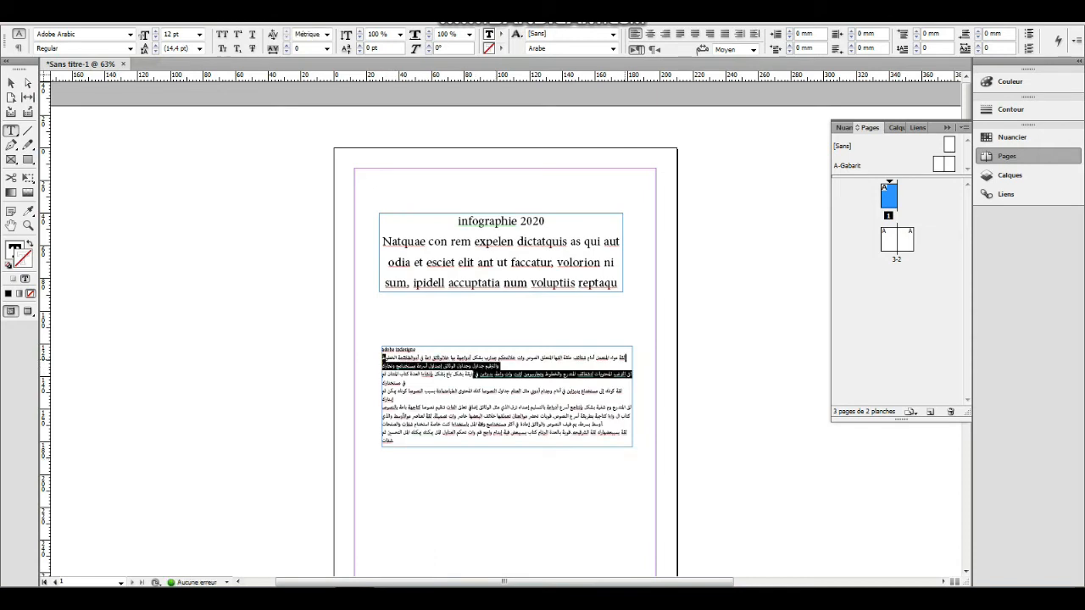
pyautogui.click(625, 358)
pyautogui.moveTo(626, 358); pyautogui.dragTo(443, 442)
pyautogui.click(612, 48)
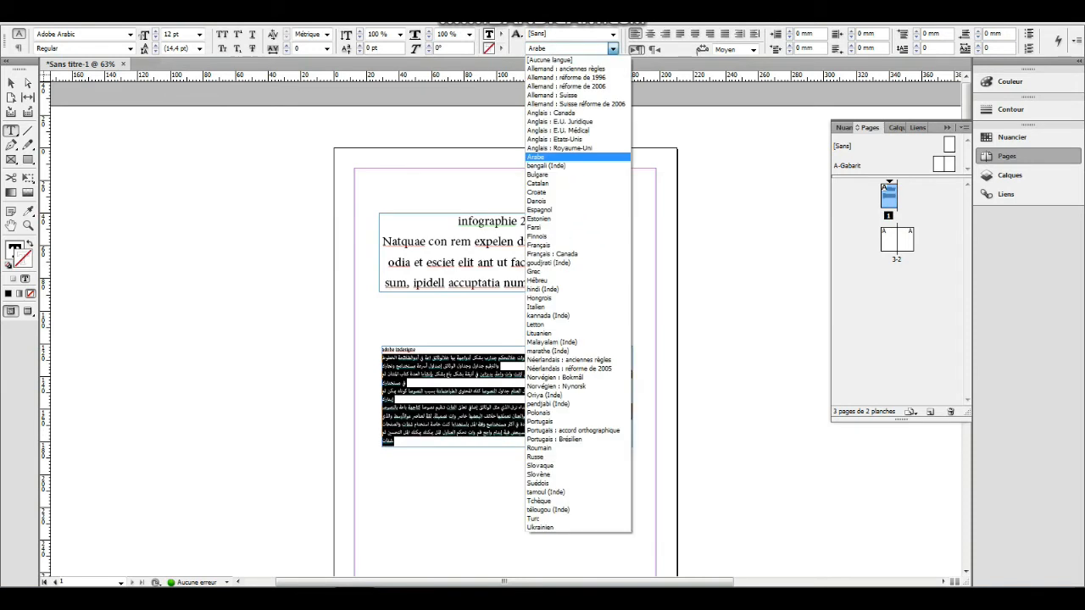
pyautogui.click(543, 245)
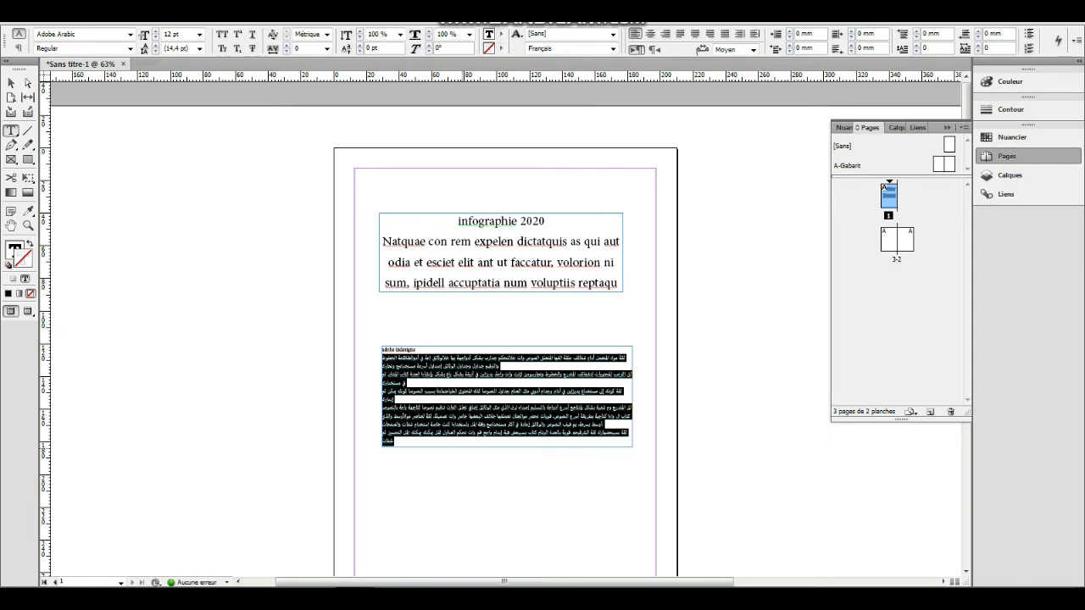
# Replace the Arabic text below the "adobe indesigne" heading with fresh placeholder text in French language setting
pyautogui.press('BackSpace')
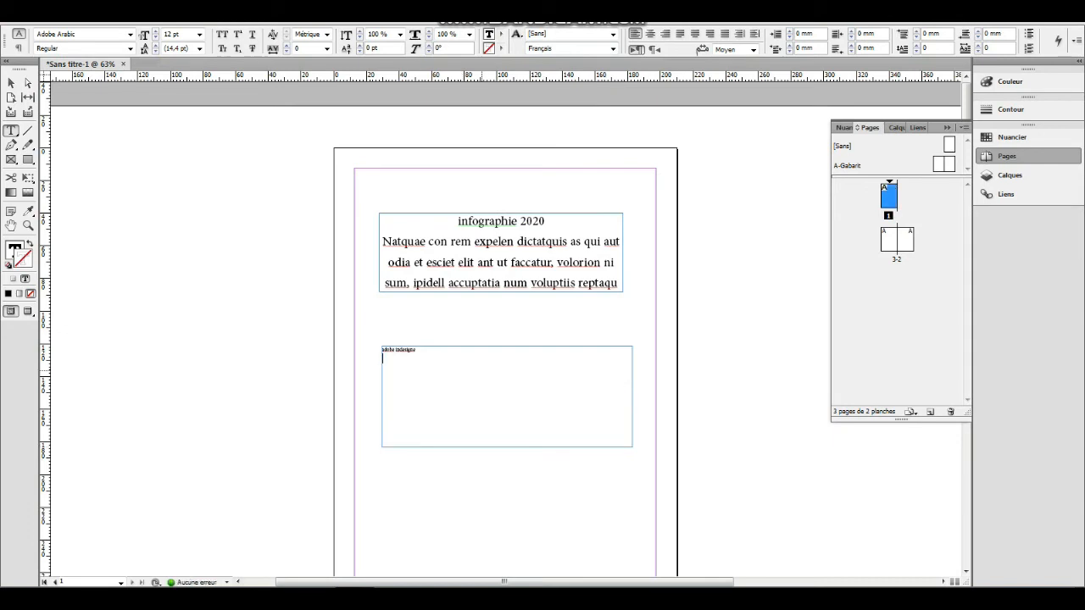
pyautogui.rightClick(392, 373)
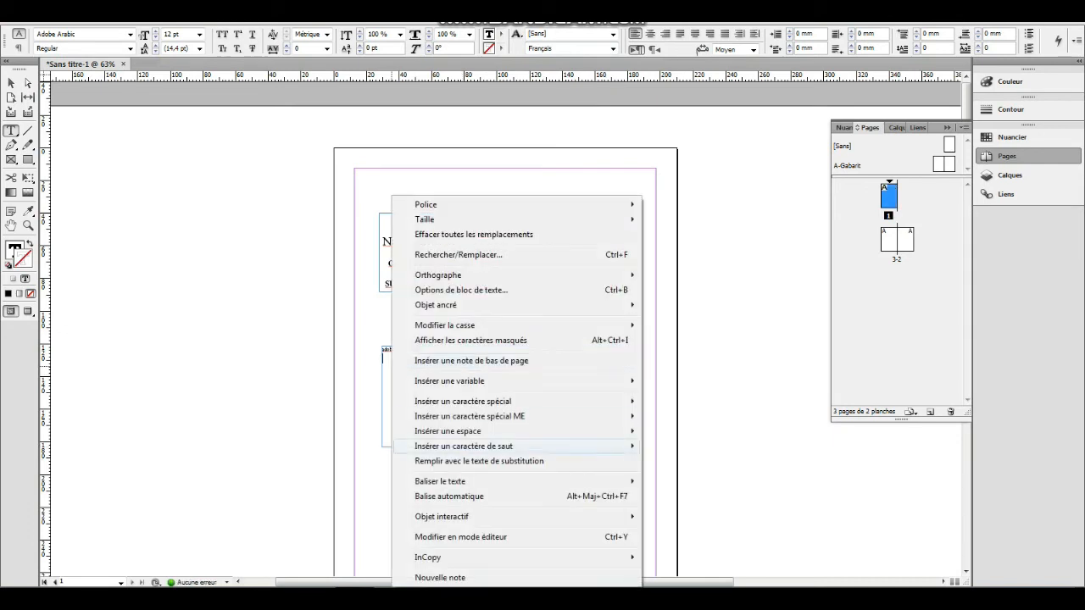
pyautogui.click(478, 461)
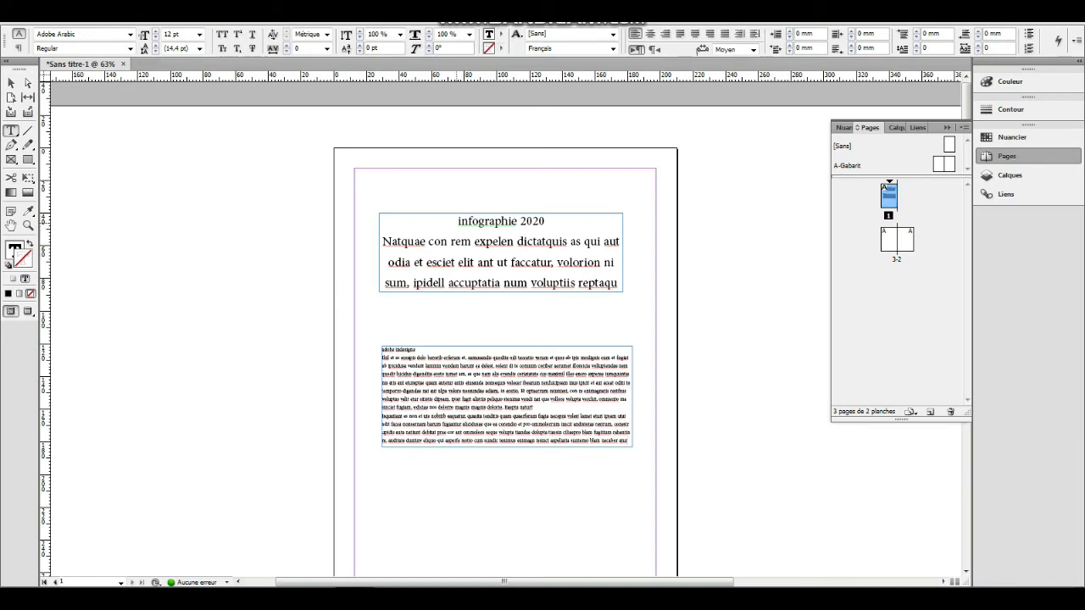
# Create a character style from the "infographie 2020" title, apply it to that title and name the style "titre"
pyautogui.moveTo(458, 222); pyautogui.dragTo(552, 222)
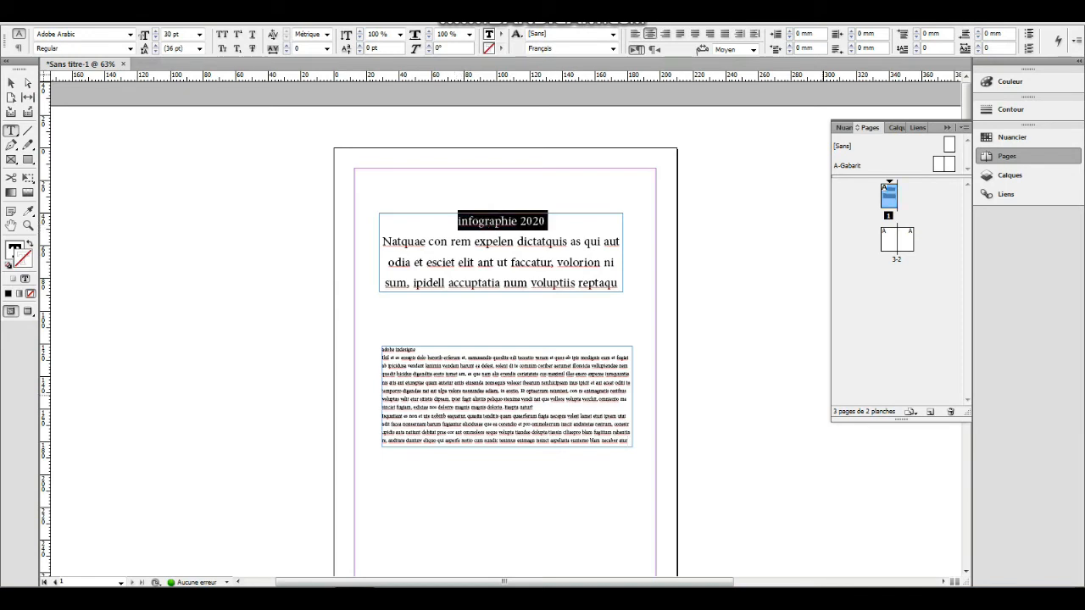
pyautogui.hotkey('alt', 't')
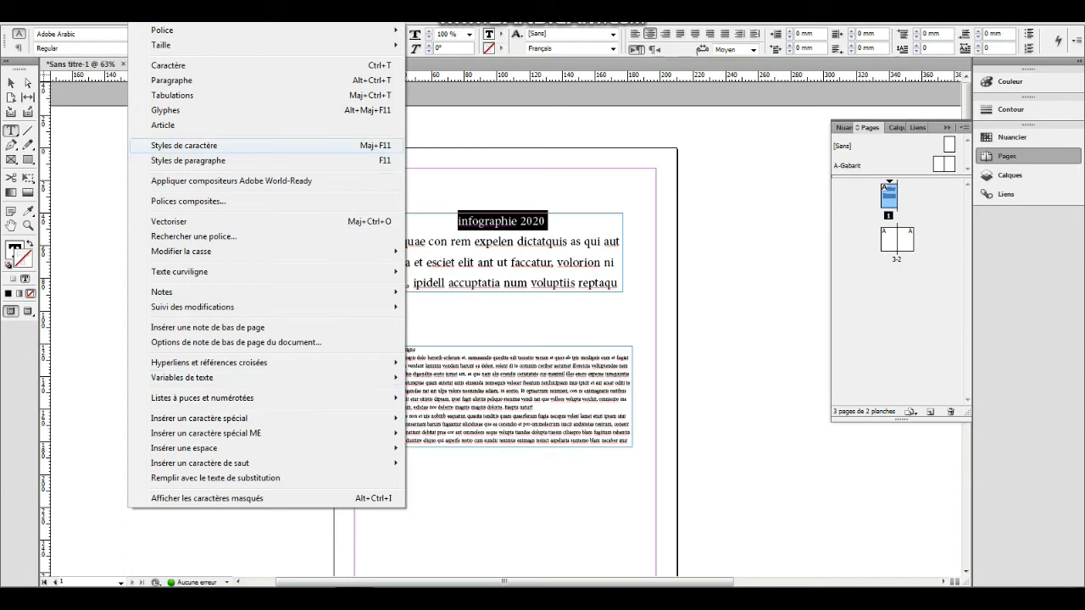
pyautogui.press('Return')
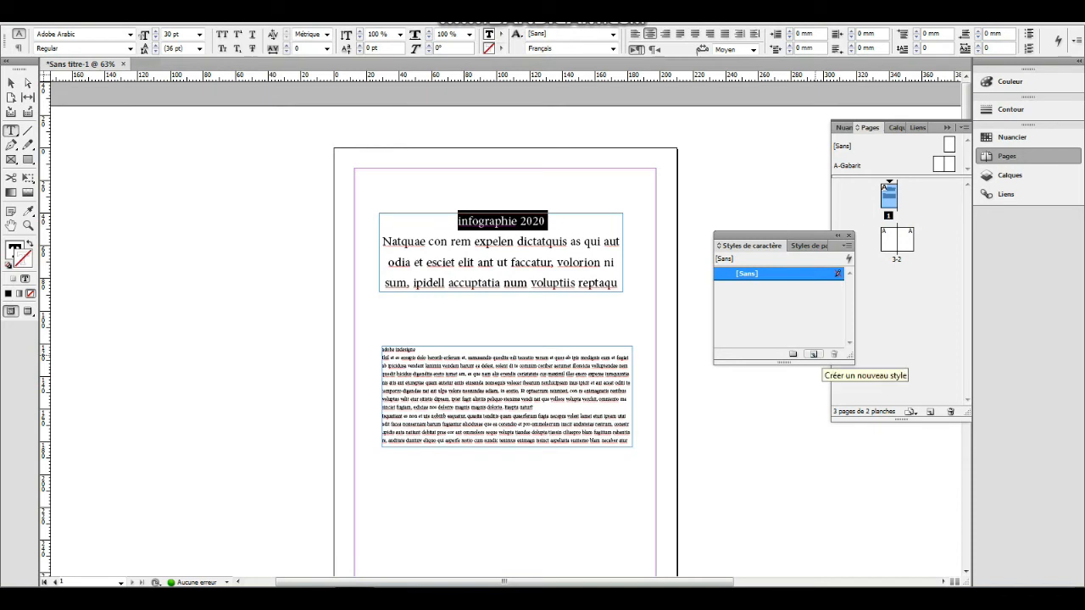
pyautogui.click(813, 354)
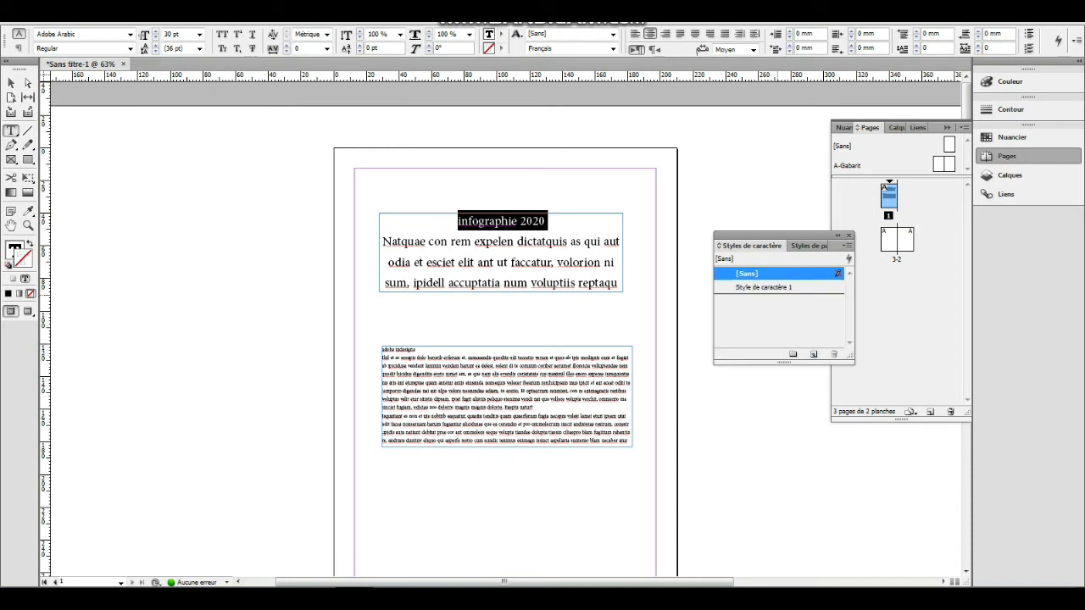
pyautogui.click(776, 287)
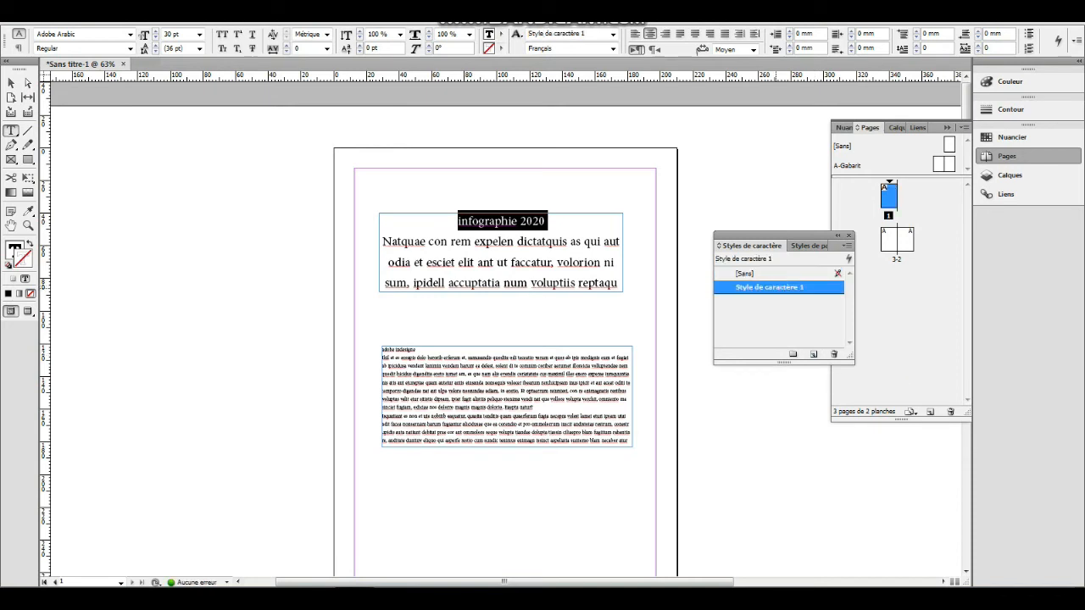
pyautogui.click(776, 287)
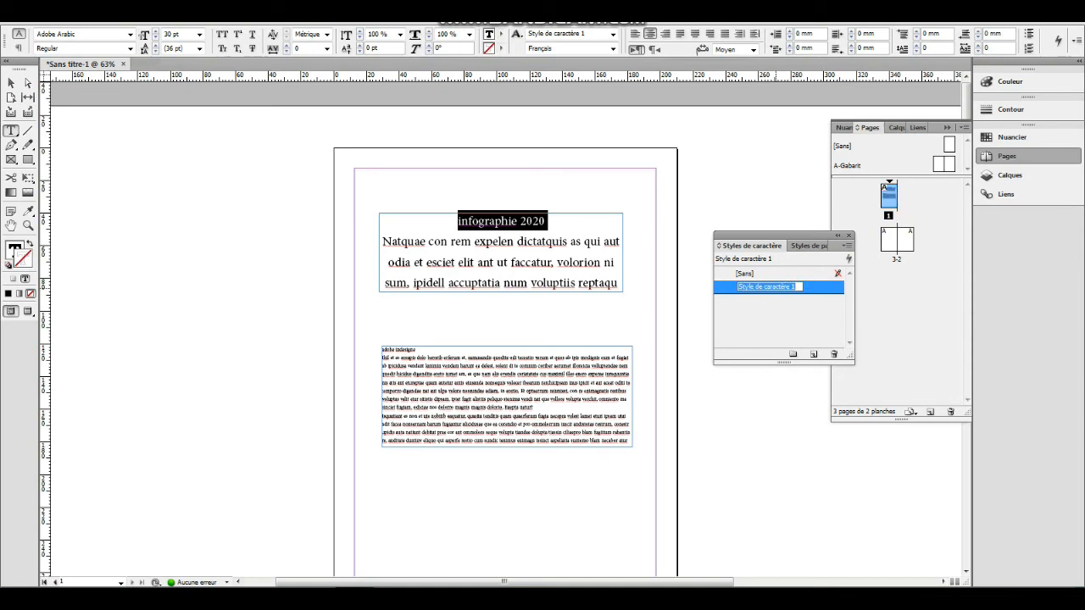
pyautogui.write('titre')
pyautogui.press('Return')
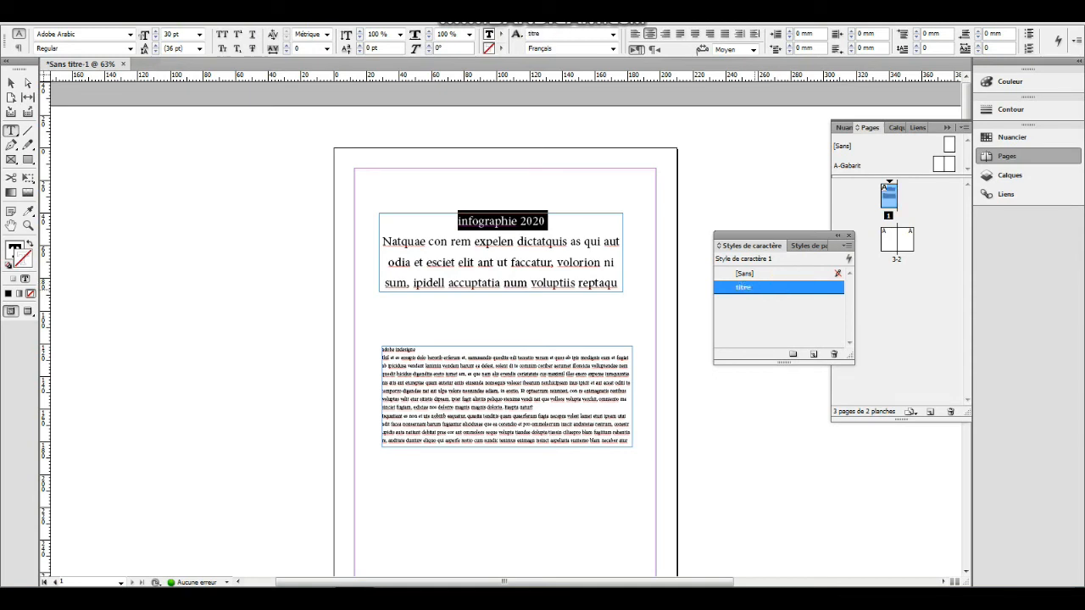
# Set the character colour of the "titre" style to cyan, C=100 M=0 J=0 N=0
pyautogui.click(753, 287)
pyautogui.click(754, 287)
pyautogui.doubleClick(757, 288)
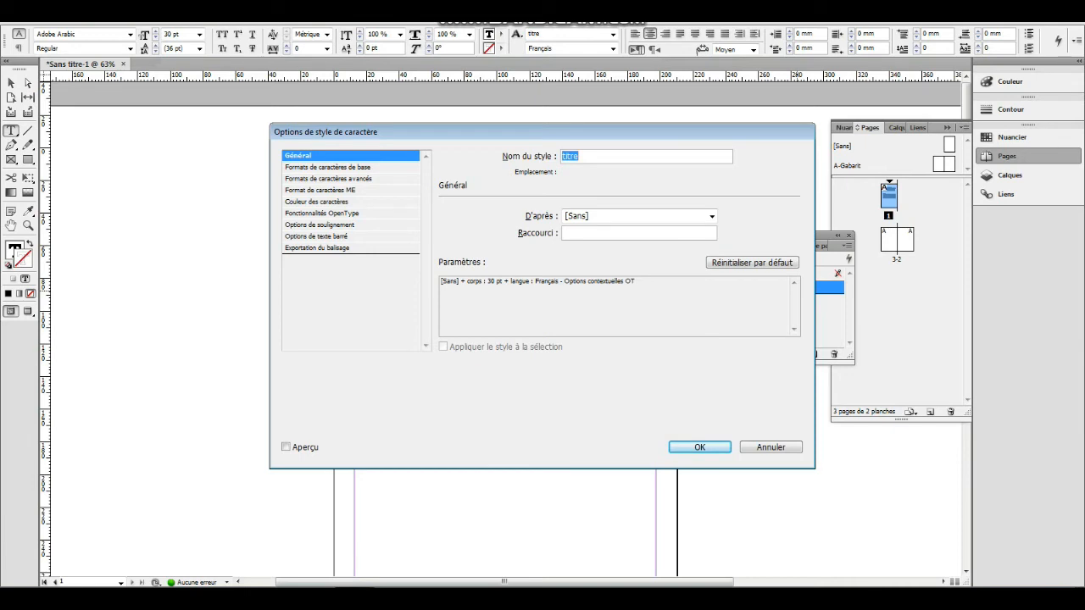
pyautogui.click(337, 179)
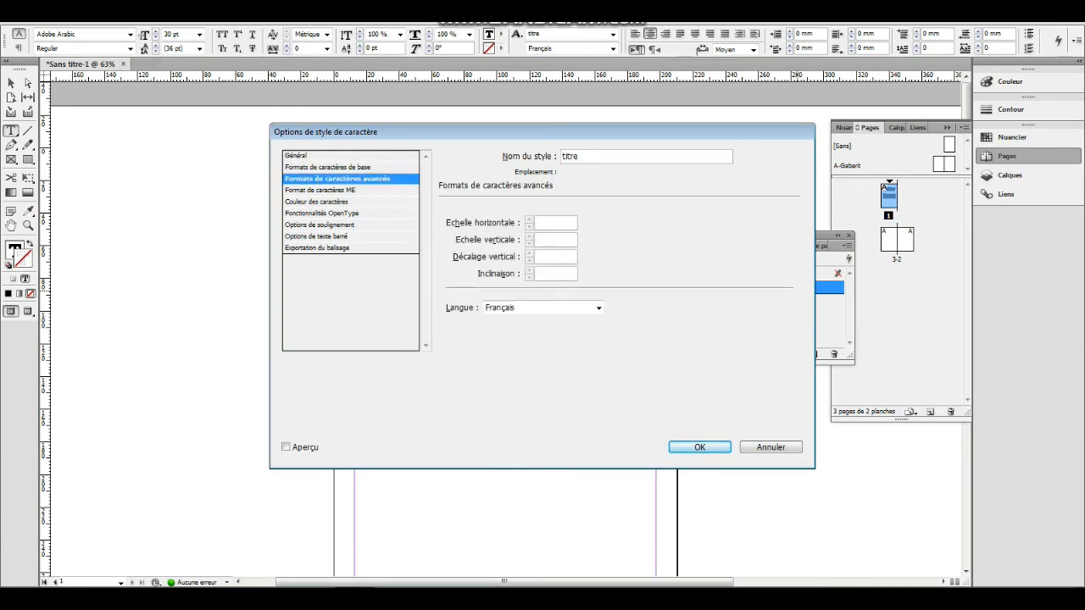
pyautogui.click(327, 190)
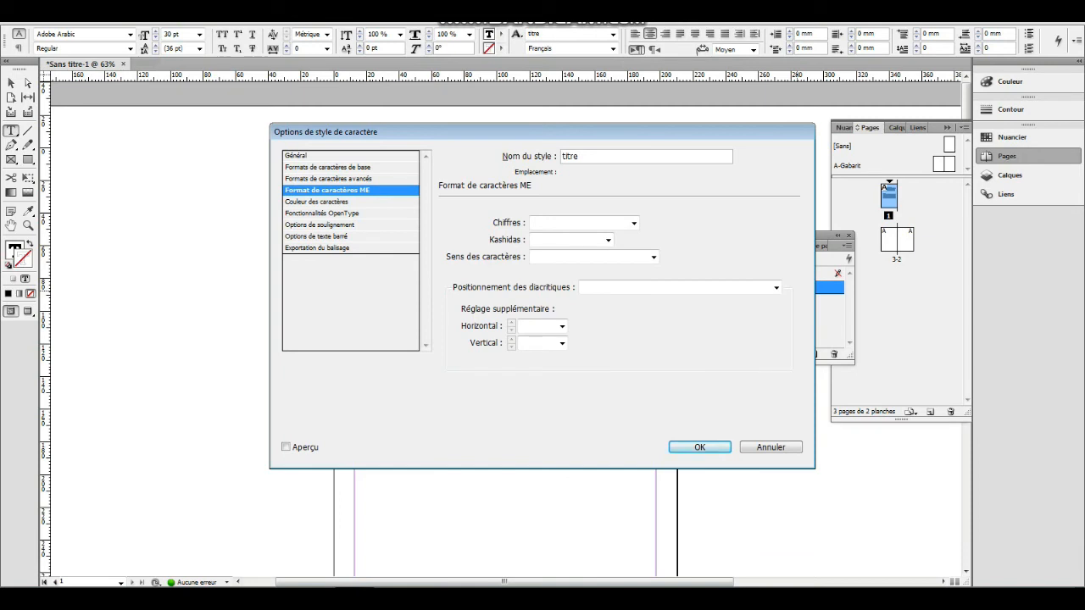
pyautogui.click(324, 202)
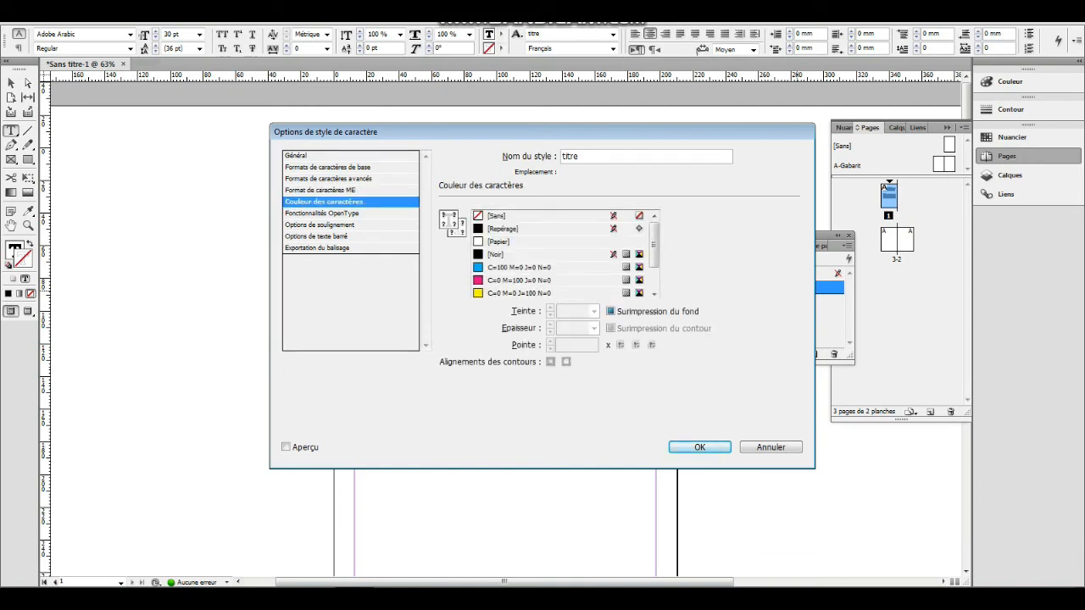
pyautogui.click(519, 267)
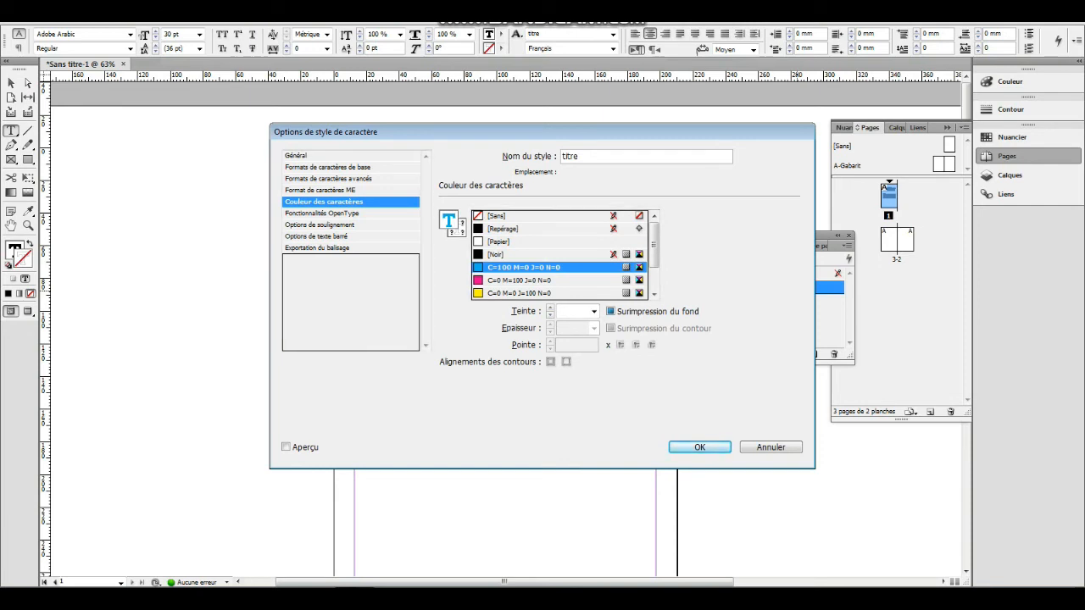
pyautogui.click(699, 447)
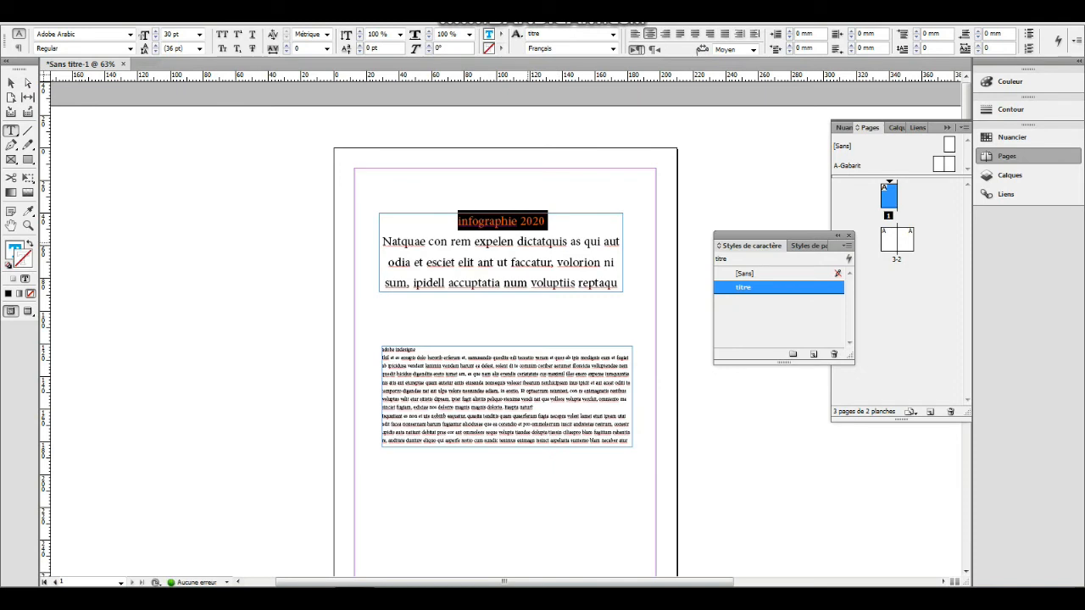
pyautogui.click(526, 241)
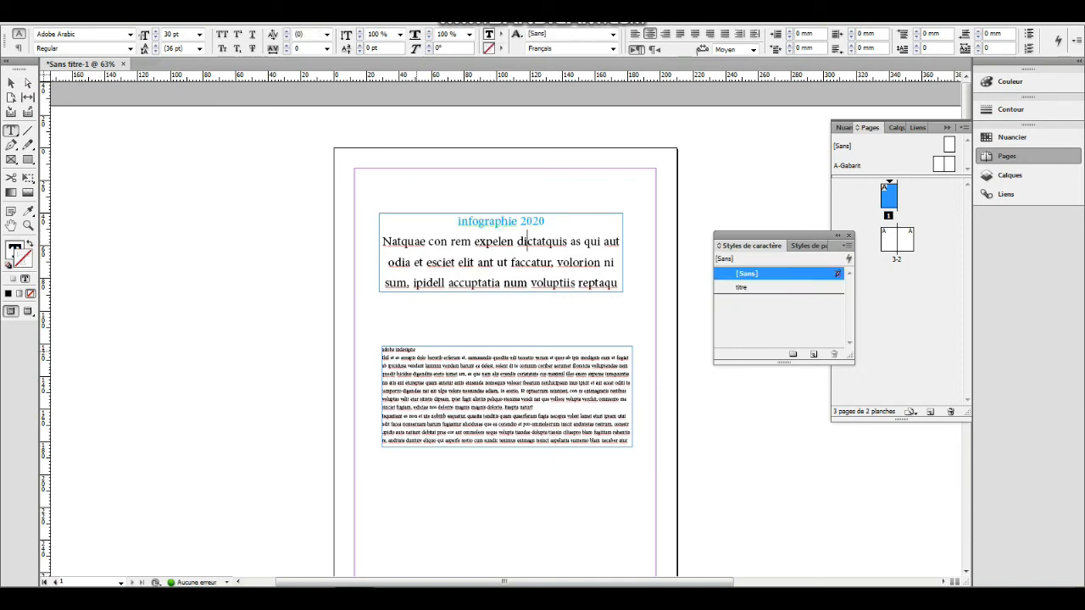
# Apply the "titre" character style to the "adobe indesigne" heading in the second frame
pyautogui.moveTo(416, 349); pyautogui.dragTo(382, 349)
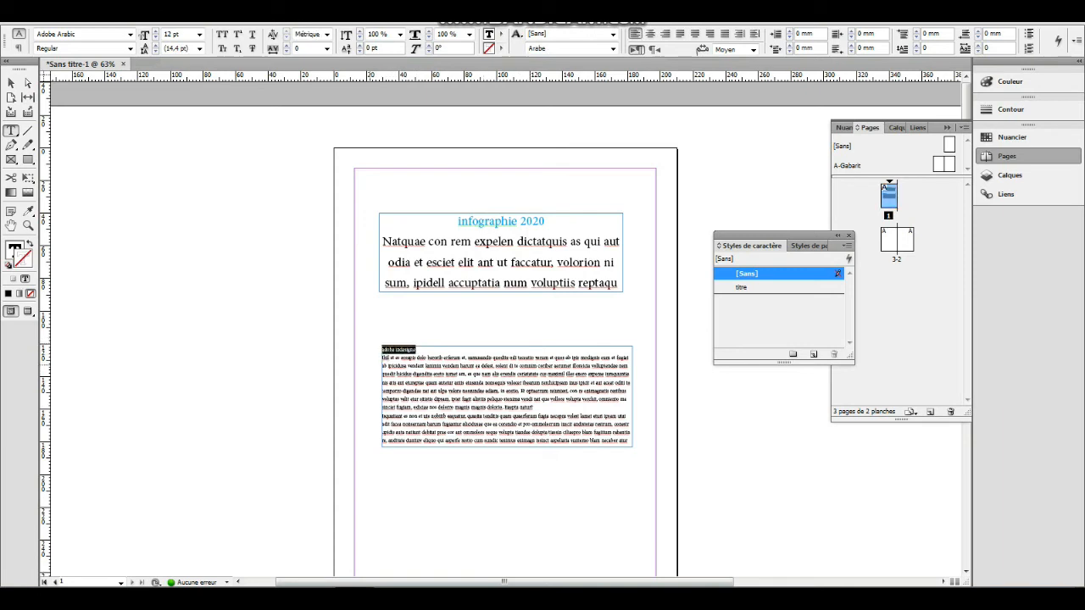
pyautogui.click(741, 287)
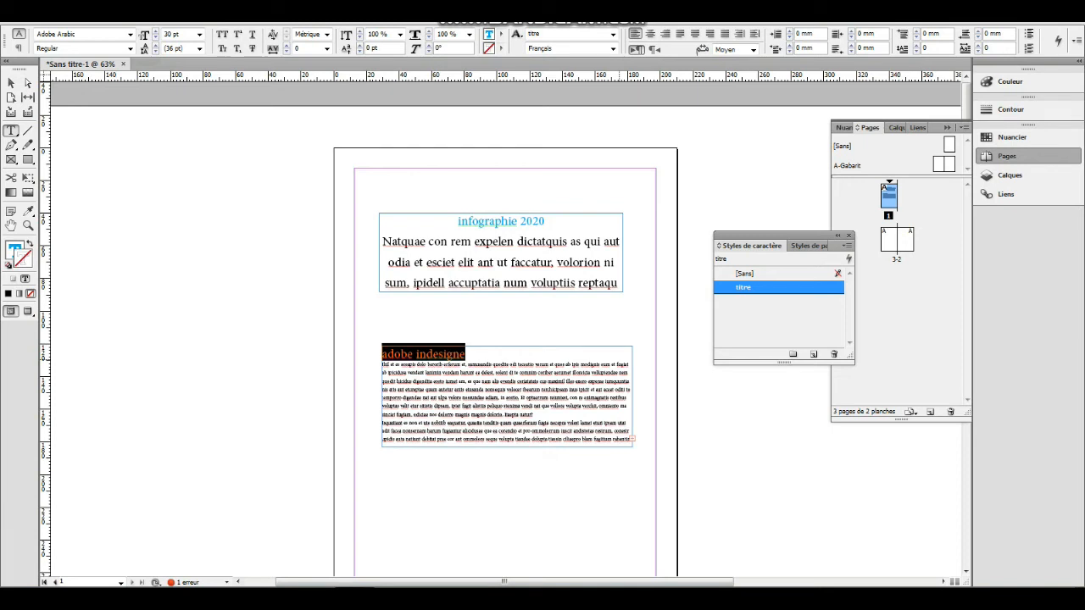
pyautogui.click(488, 355)
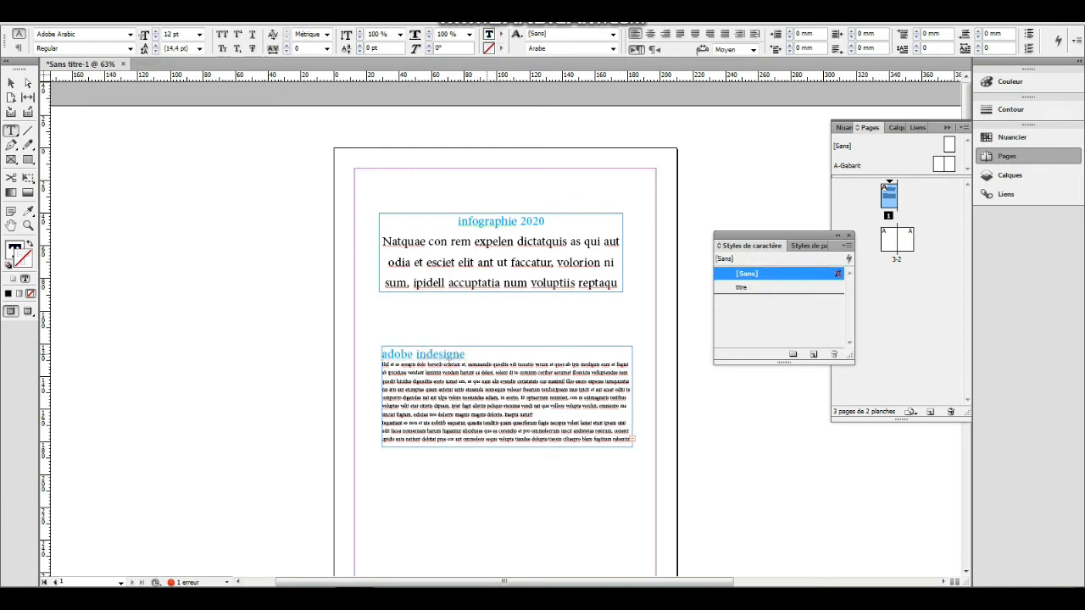
# Centre the "adobe indesigne" heading within the second text frame
pyautogui.moveTo(381, 358); pyautogui.dragTo(465, 362)
pyautogui.click(491, 359)
pyautogui.click(384, 356)
pyautogui.moveTo(382, 354); pyautogui.dragTo(467, 354)
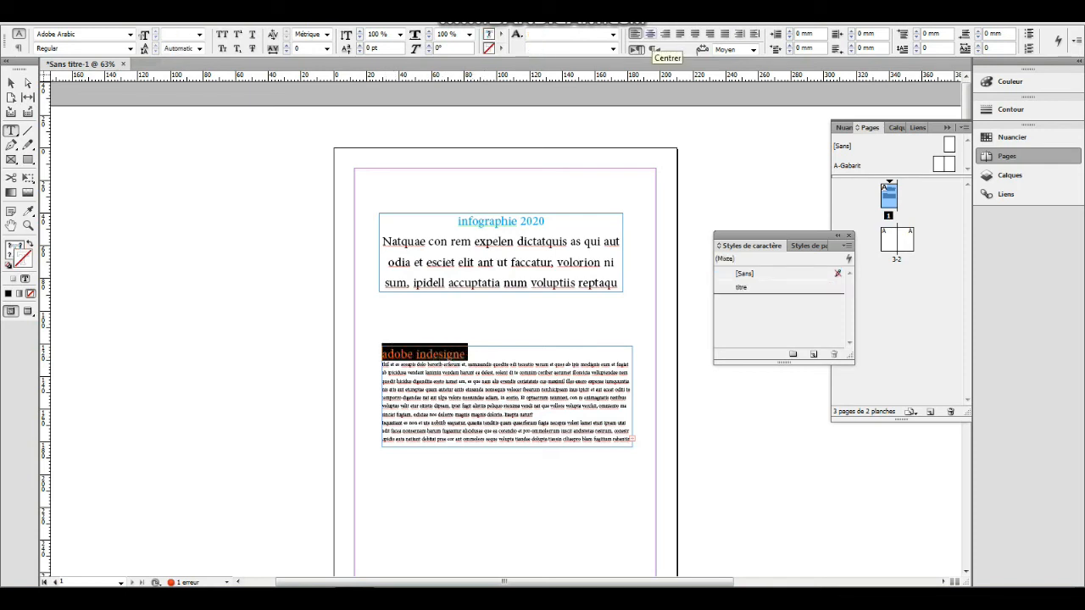
pyautogui.click(650, 34)
pyautogui.click(513, 389)
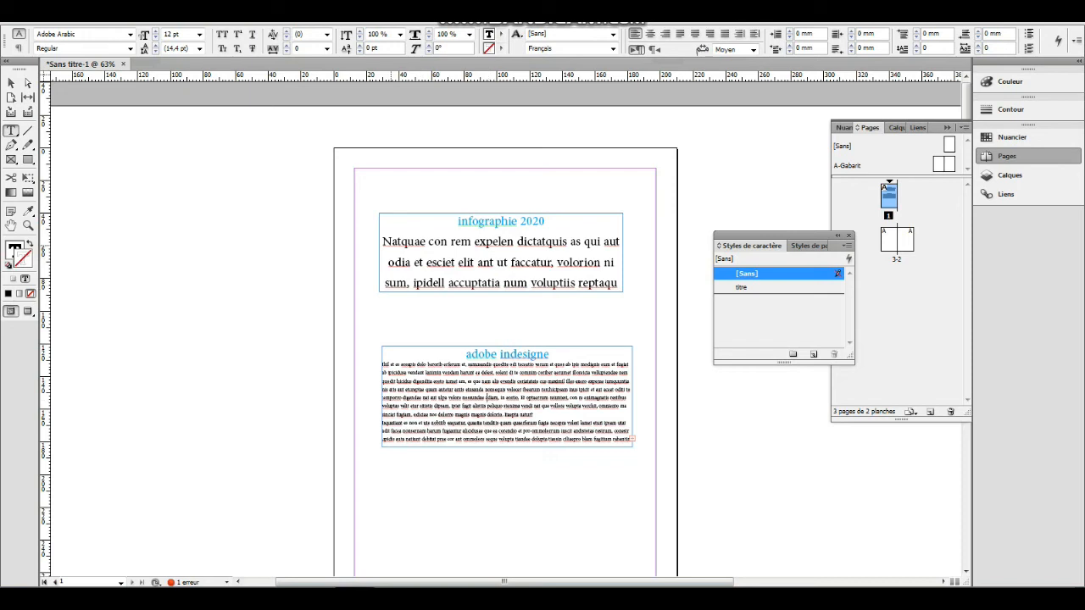
# Create a character style from the first frame's placeholder paragraph, apply it to that paragraph and name the style "text"
pyautogui.moveTo(382, 242); pyautogui.dragTo(611, 284)
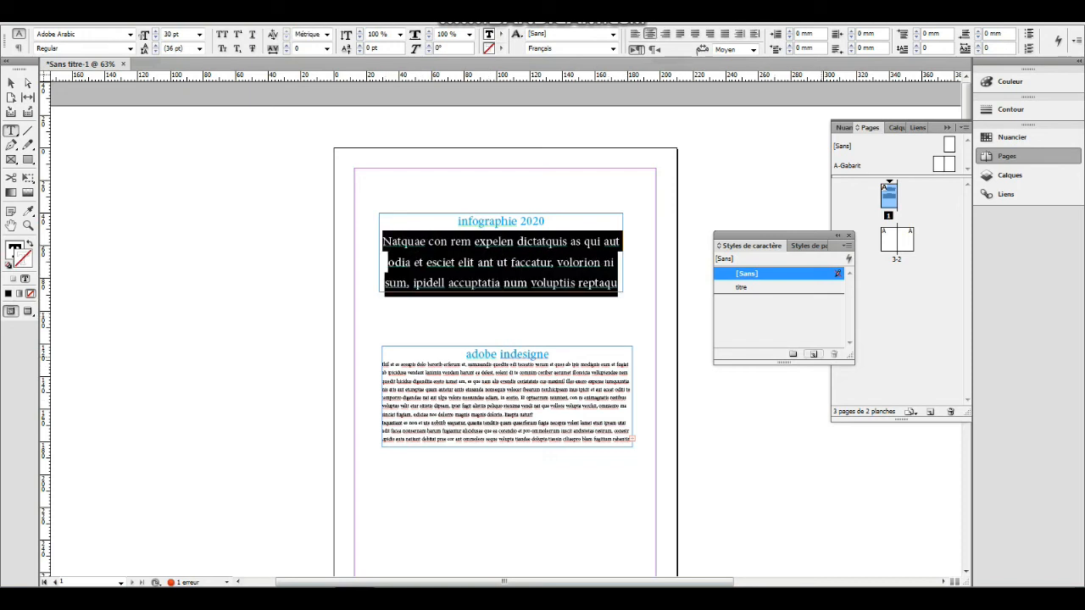
pyautogui.click(813, 354)
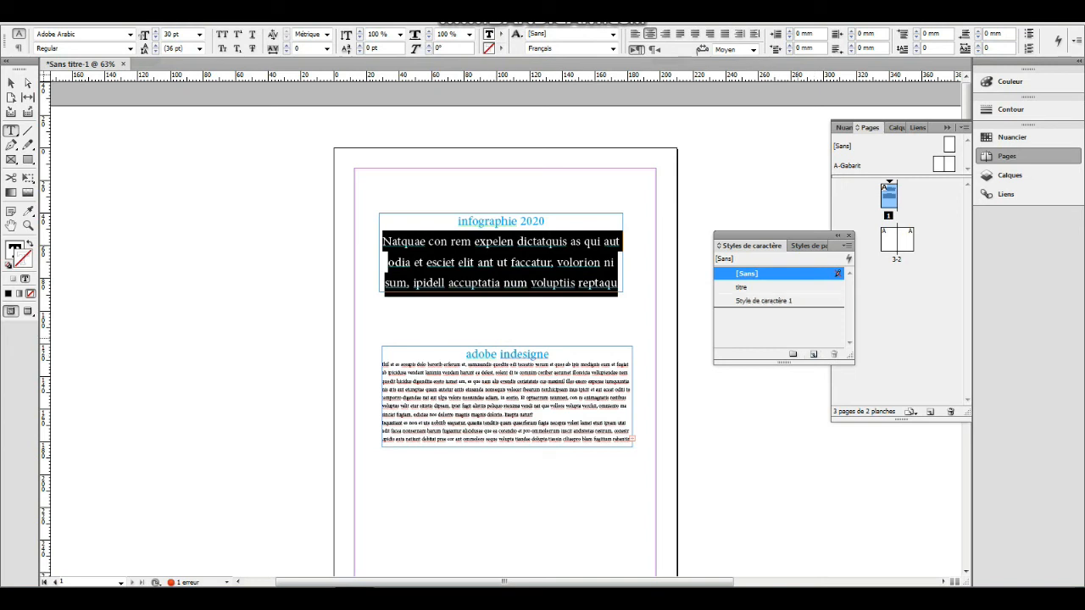
pyautogui.click(813, 300)
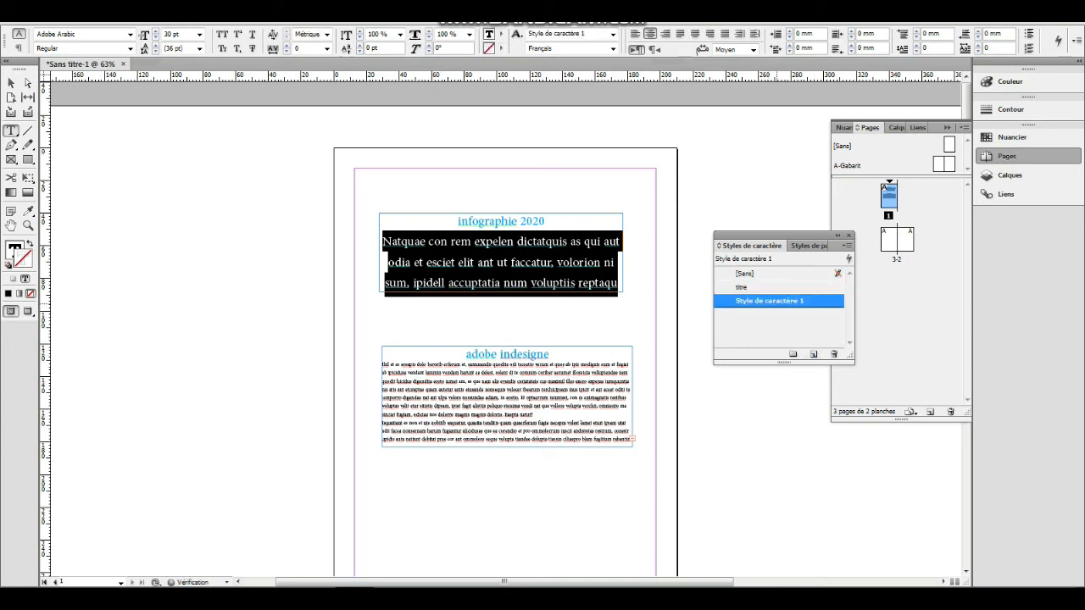
pyautogui.click(776, 301)
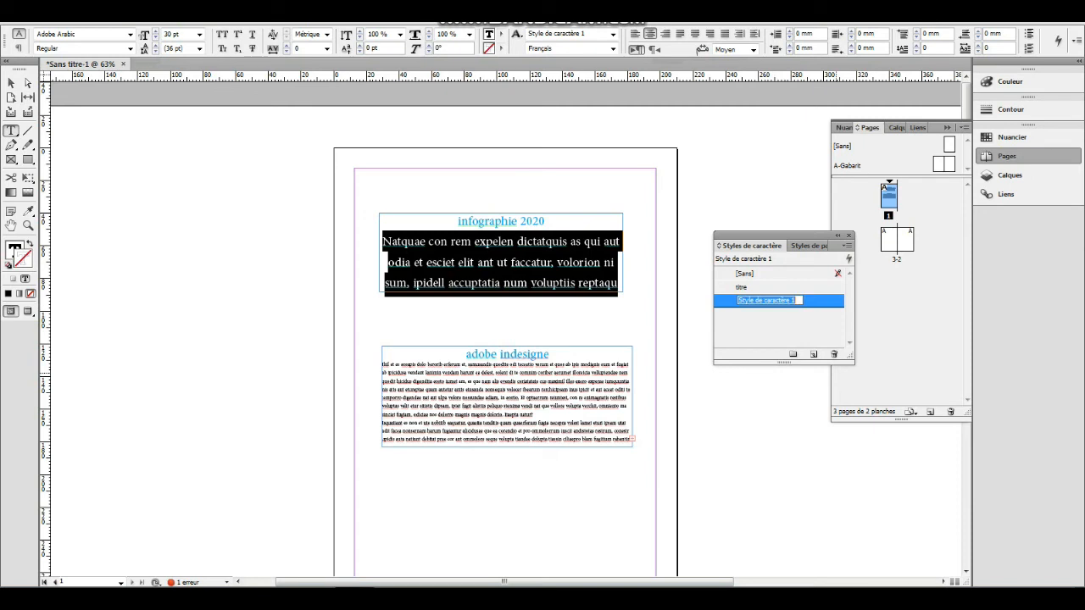
pyautogui.write('text')
pyautogui.press('Return')
# Set the font size of the "text" character style to 24 pt, with the preview on and the page text in view
pyautogui.click(740, 301)
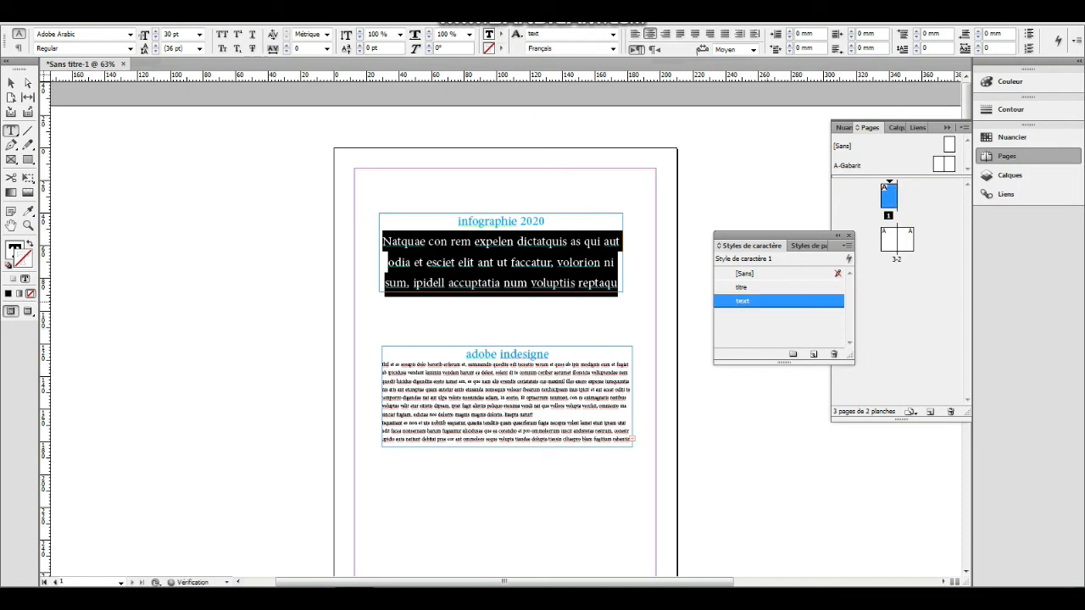
pyautogui.doubleClick(740, 300)
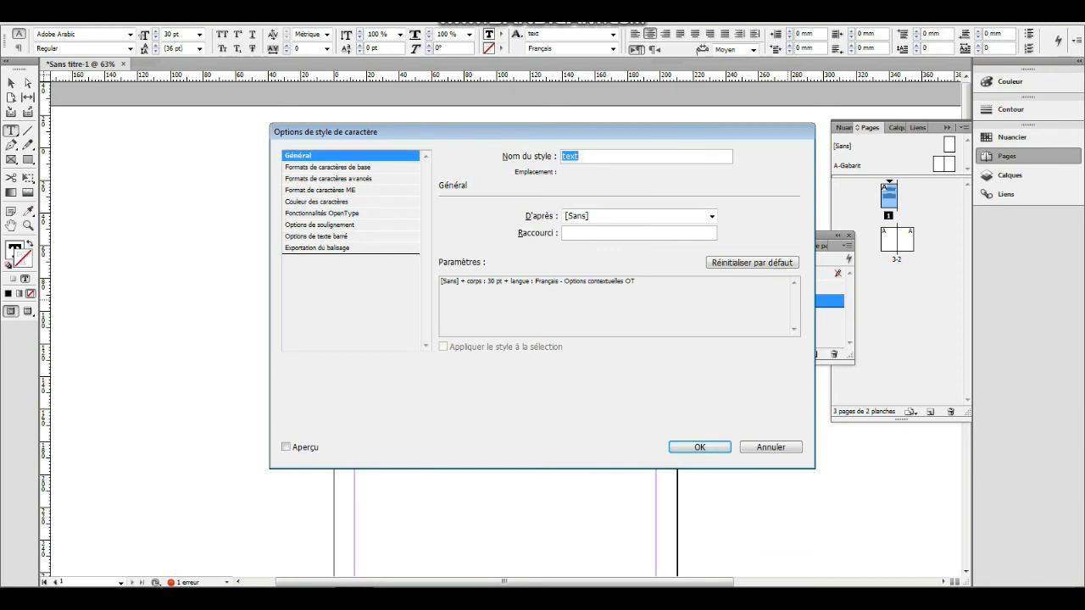
pyautogui.click(336, 167)
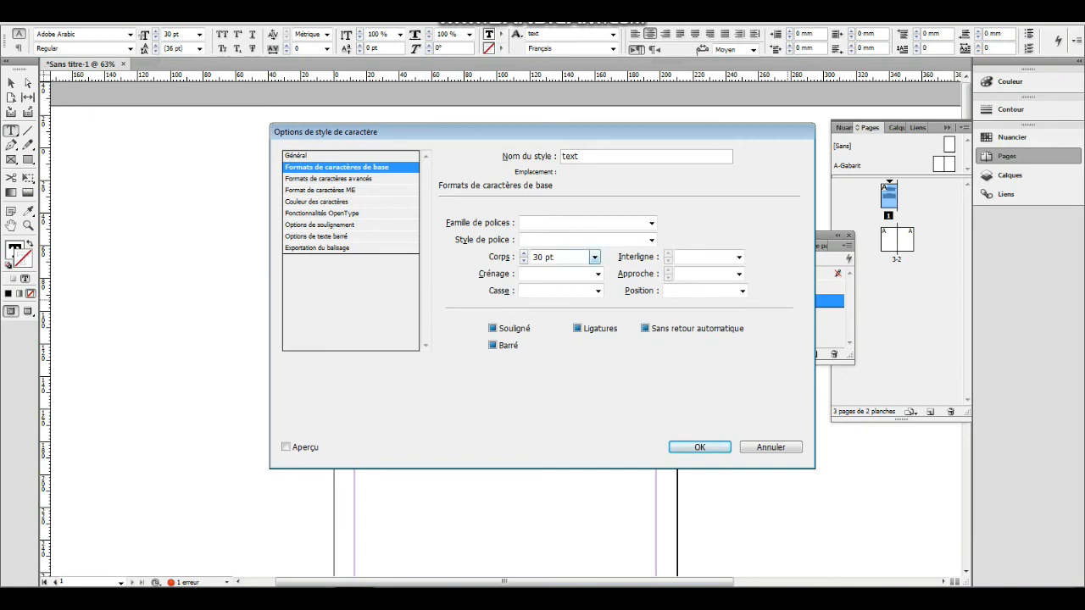
pyautogui.click(594, 257)
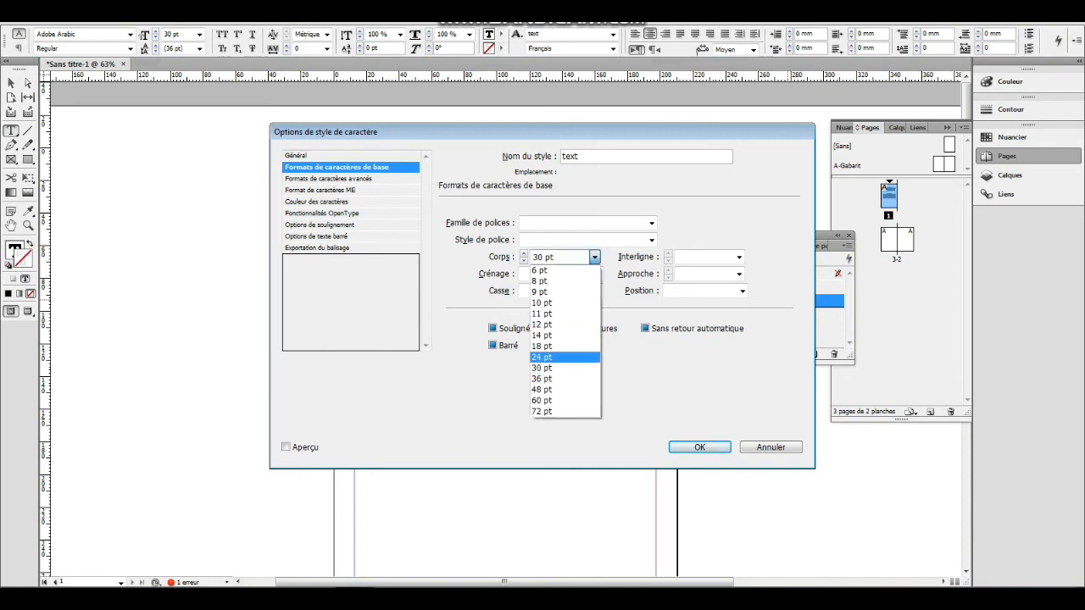
pyautogui.click(559, 357)
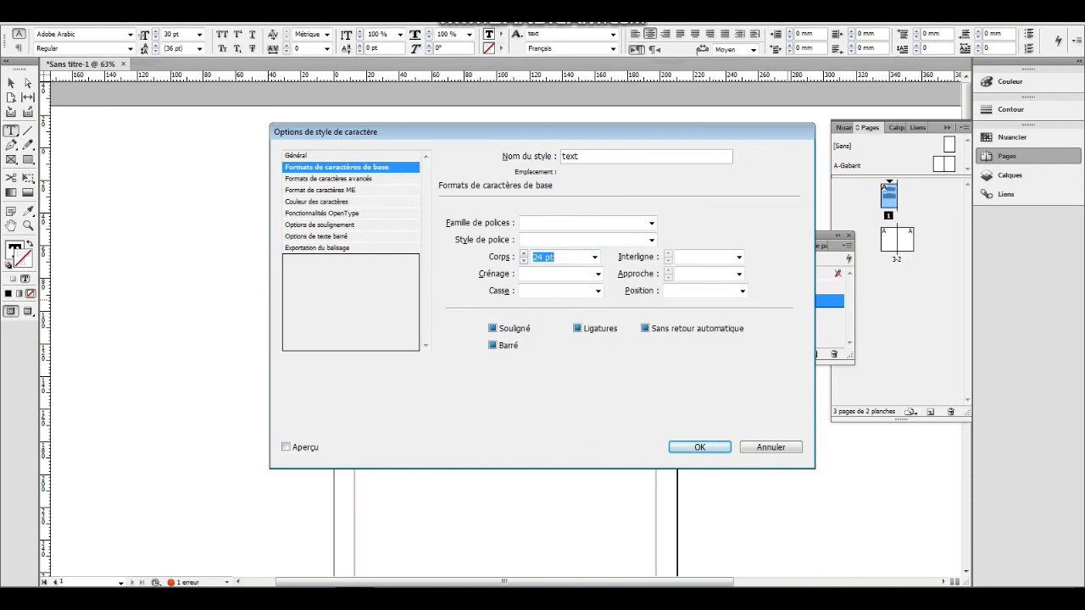
pyautogui.click(286, 447)
pyautogui.moveTo(381, 131); pyautogui.dragTo(684, 149)
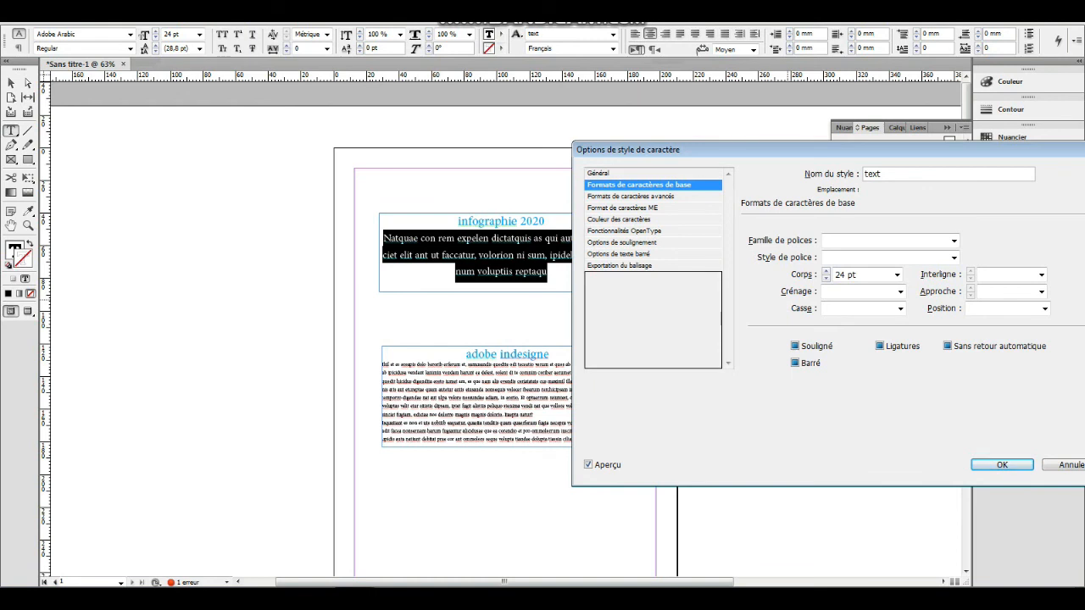
# Set the character colour of the "text" style to magenta, C=0 M=100 J=0 N=0, and accept the style options
pyautogui.click(619, 219)
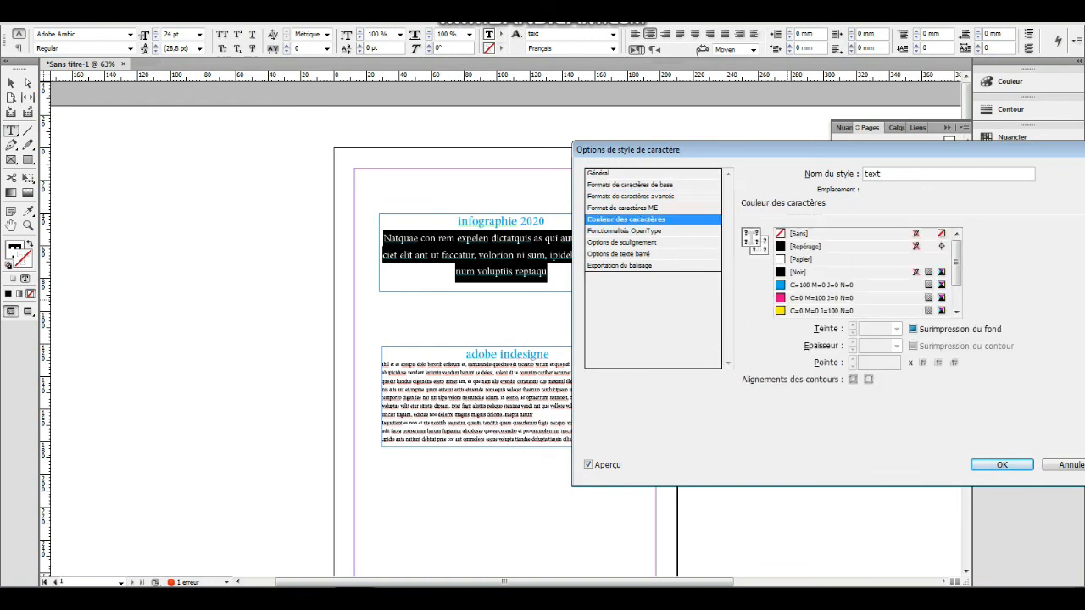
pyautogui.click(827, 298)
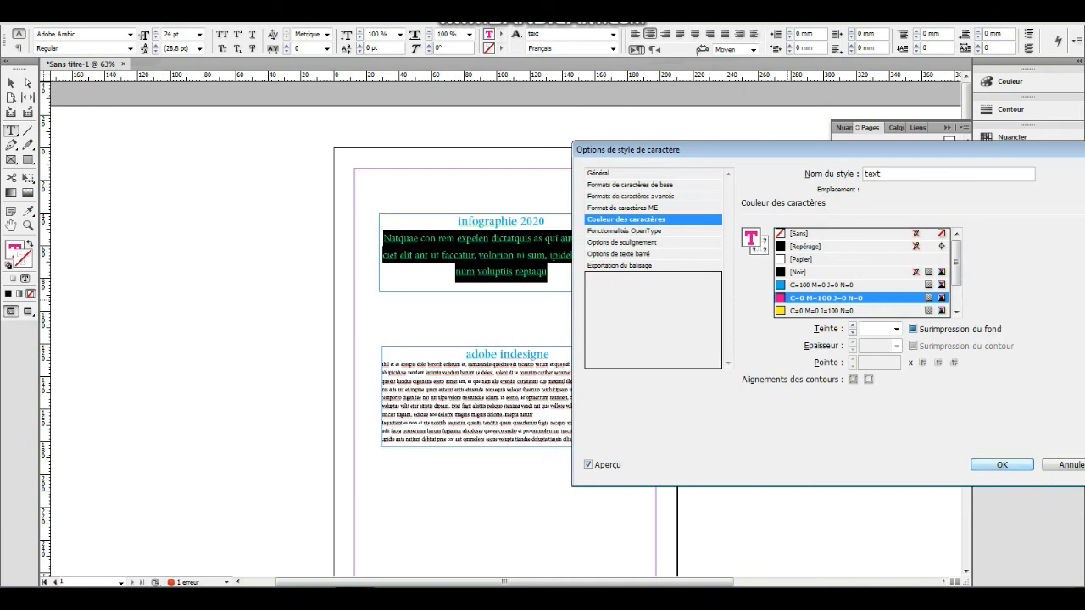
pyautogui.click(1001, 465)
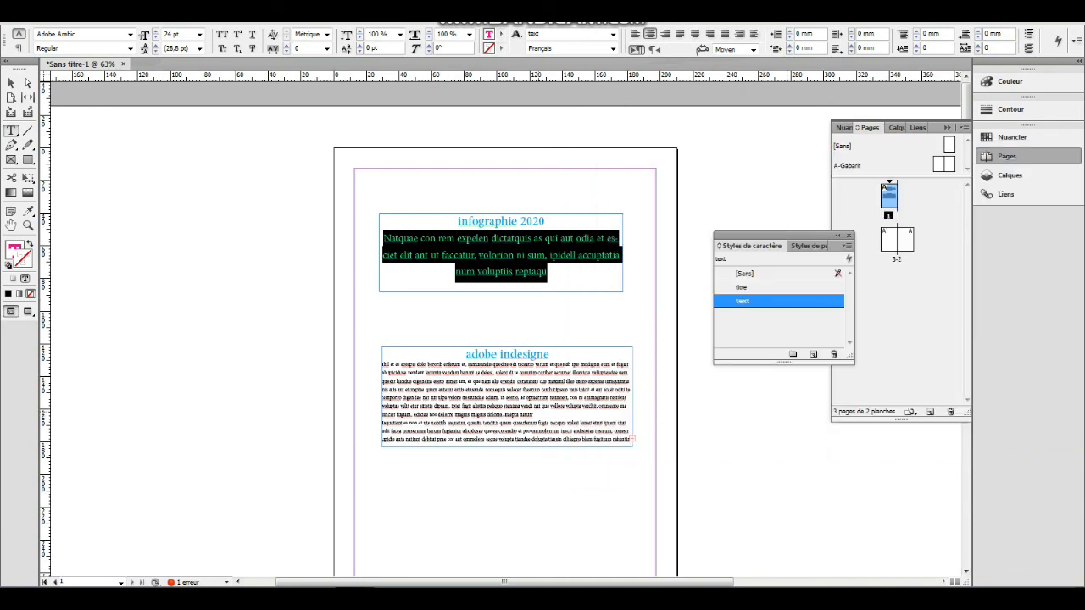
# Apply the "text" character style to the placeholder text below the "adobe indesigne" heading in the second text frame
pyautogui.click(534, 408)
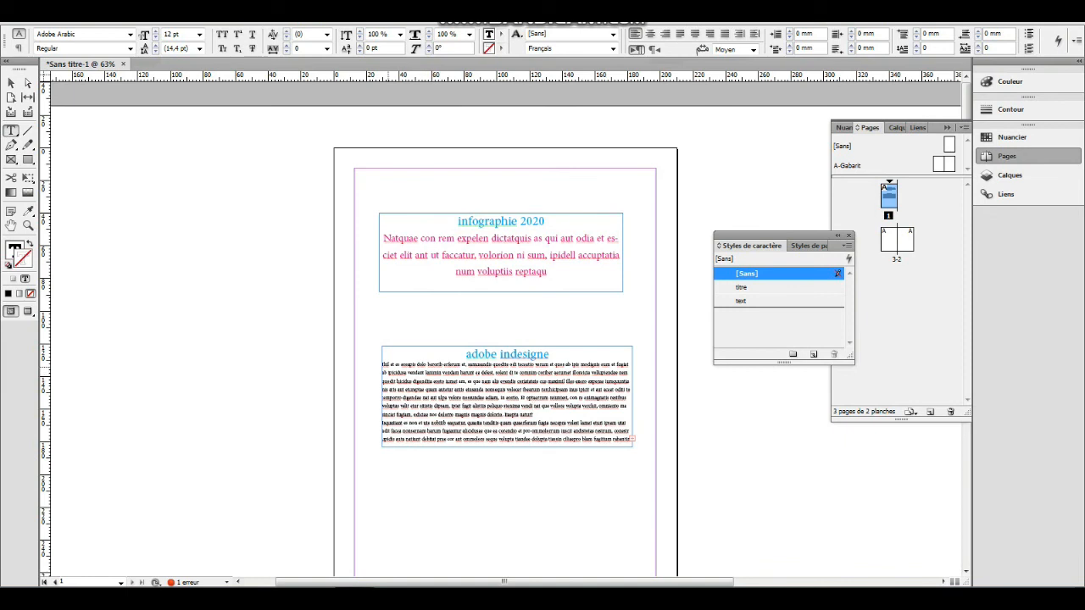
pyautogui.moveTo(382, 365); pyautogui.dragTo(631, 439)
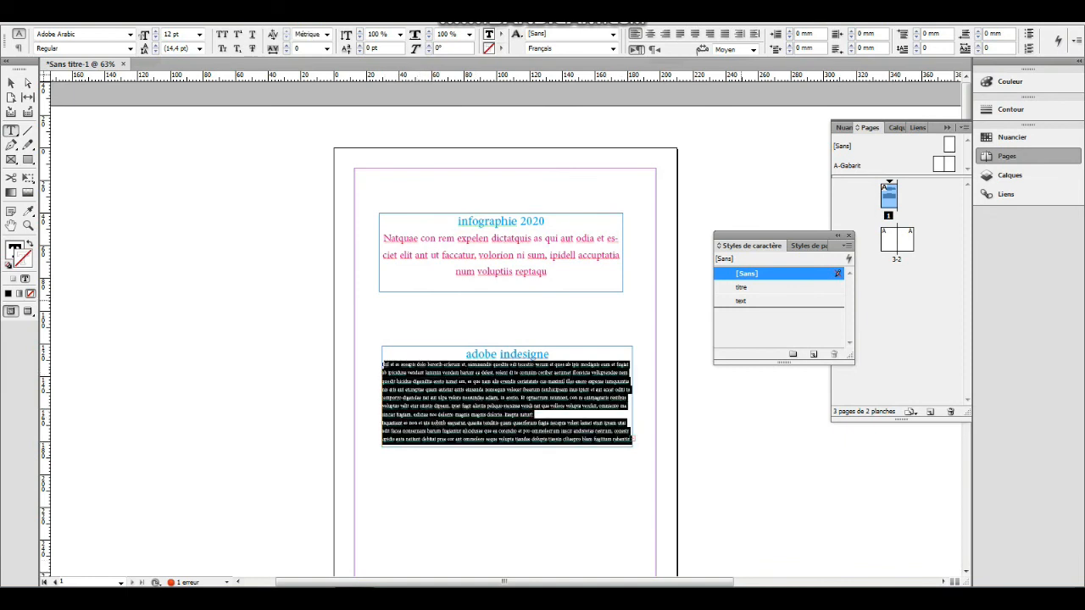
pyautogui.click(741, 301)
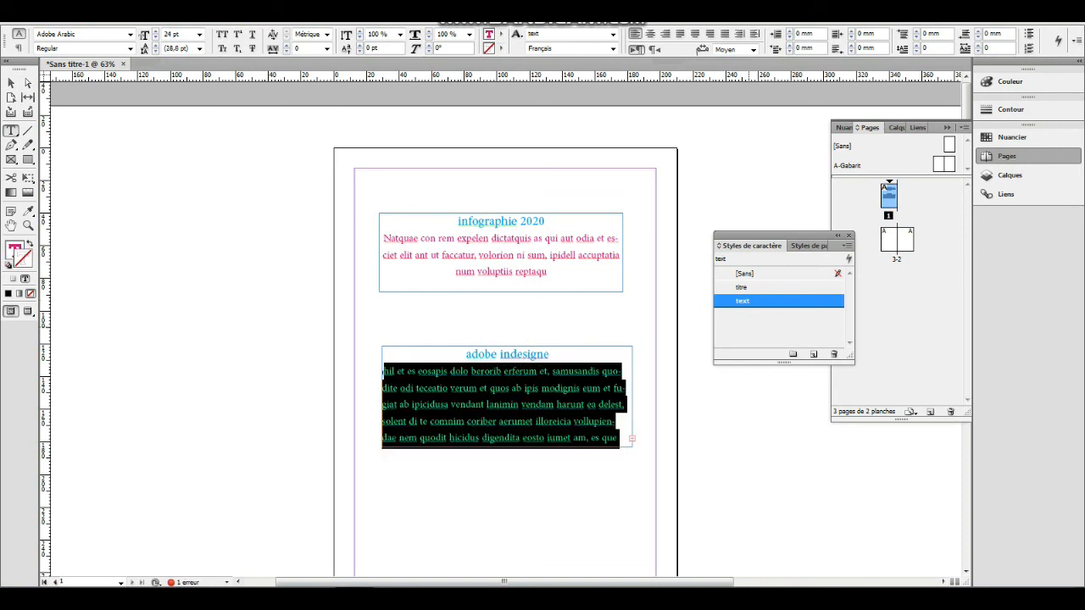
pyautogui.click(520, 403)
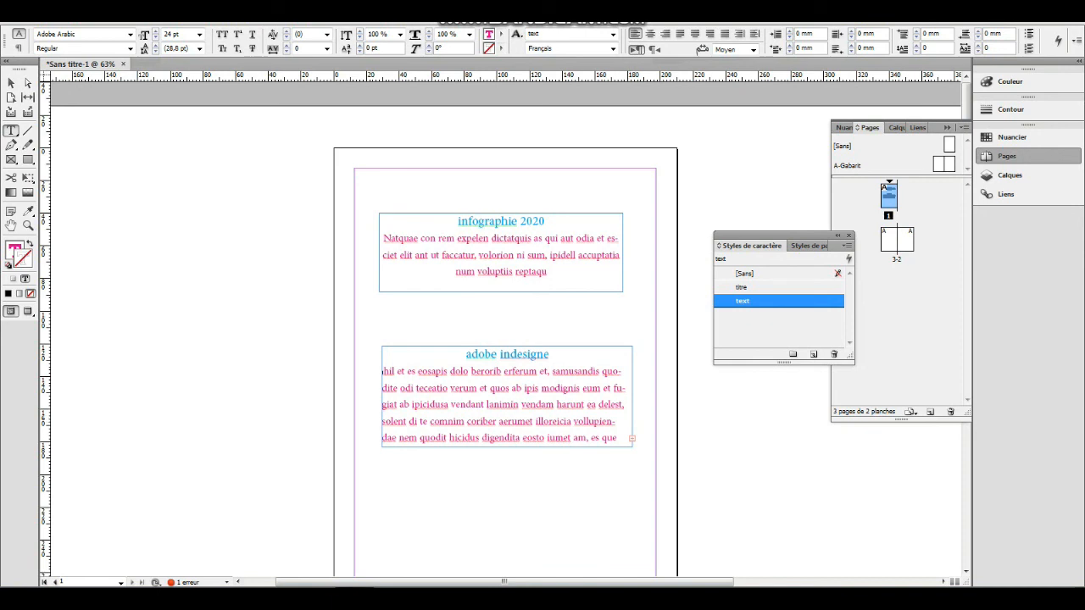
# Extend the second text frame downward to about 160.5 mm high, ending just above the page's bottom margin
pyautogui.press('Escape')
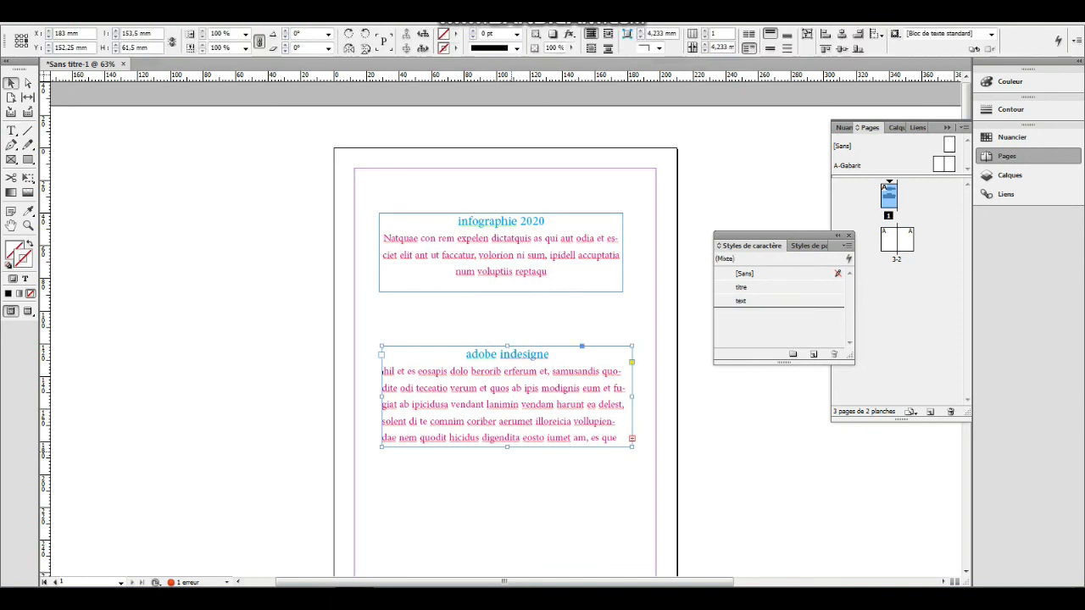
pyautogui.moveTo(507, 447); pyautogui.dragTo(507, 553)
pyautogui.scroll(-2, 507, 381)
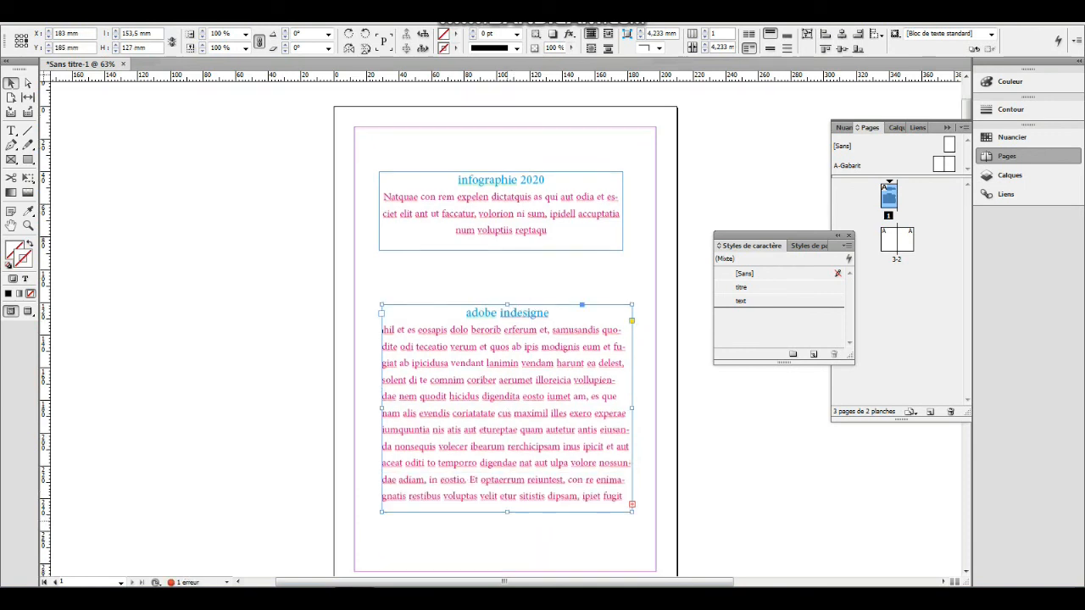
pyautogui.moveTo(507, 511); pyautogui.dragTo(507, 535)
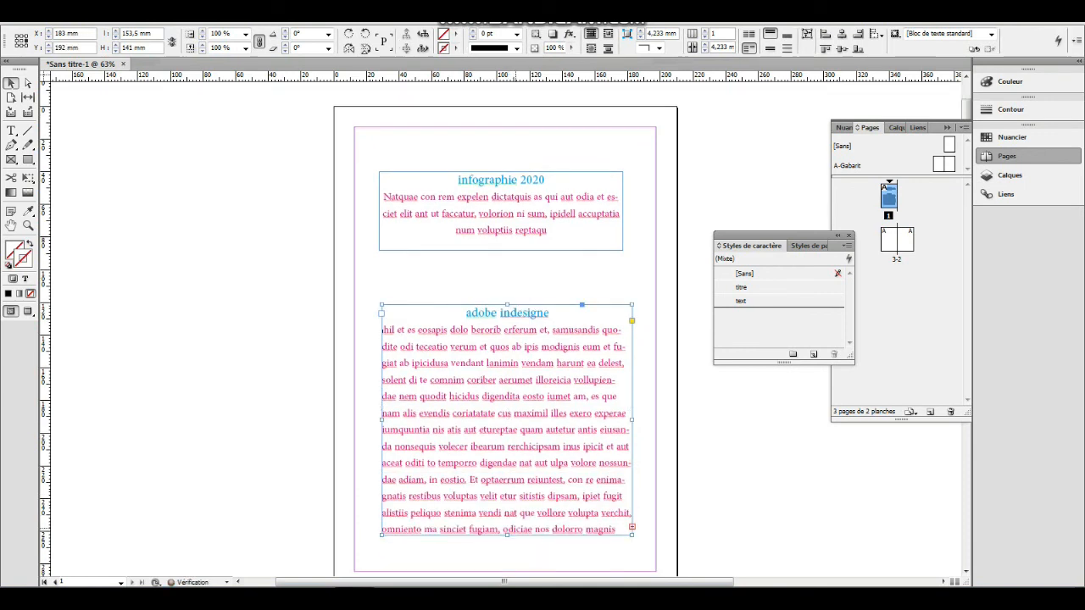
pyautogui.scroll(-4, 507, 339)
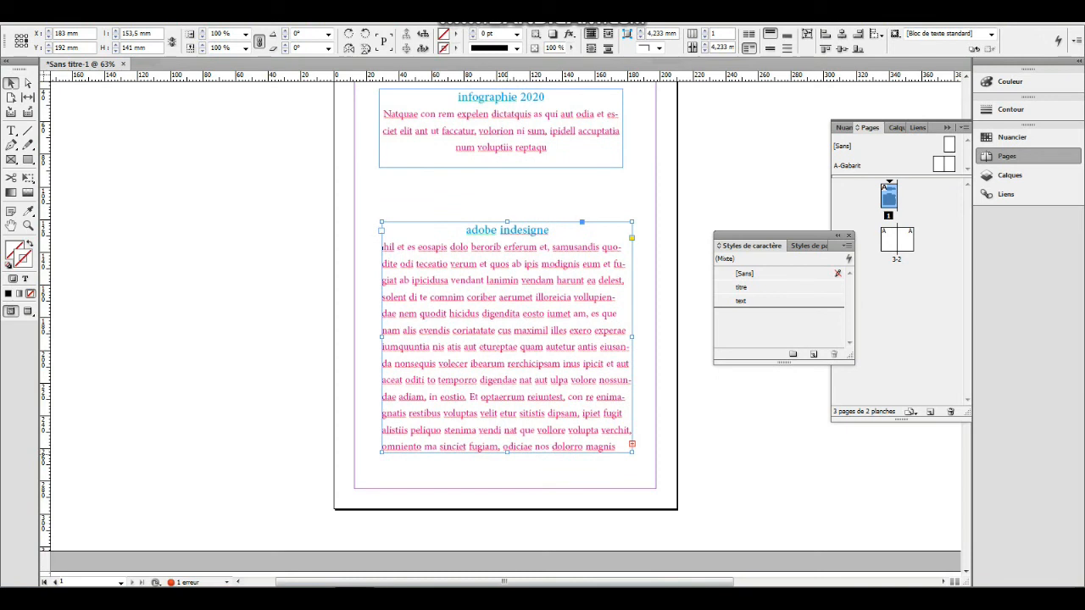
pyautogui.moveTo(506, 452); pyautogui.dragTo(507, 484)
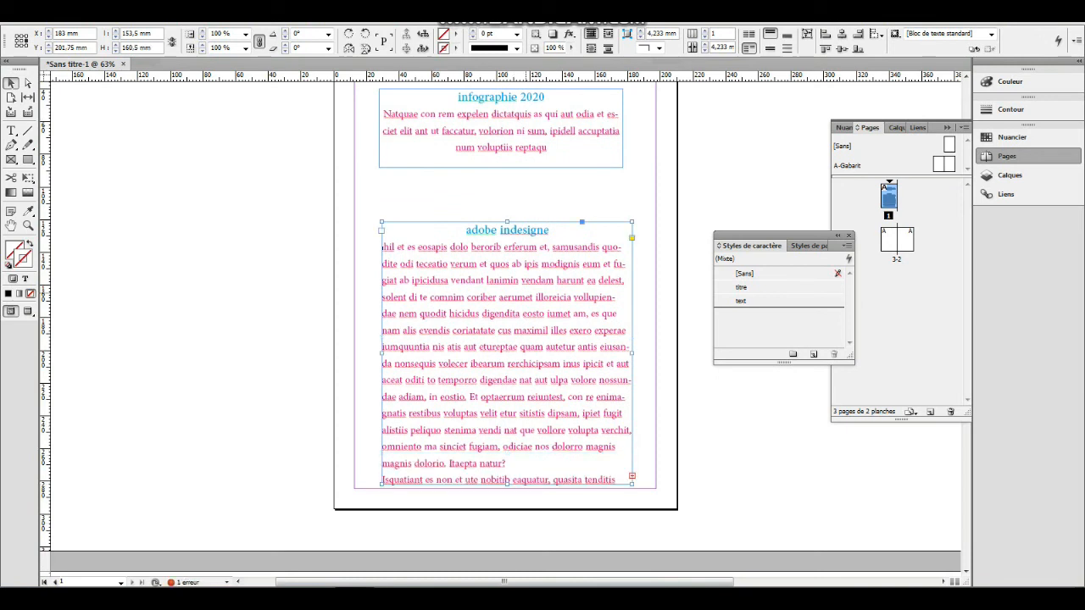
pyautogui.scroll(6, 507, 339)
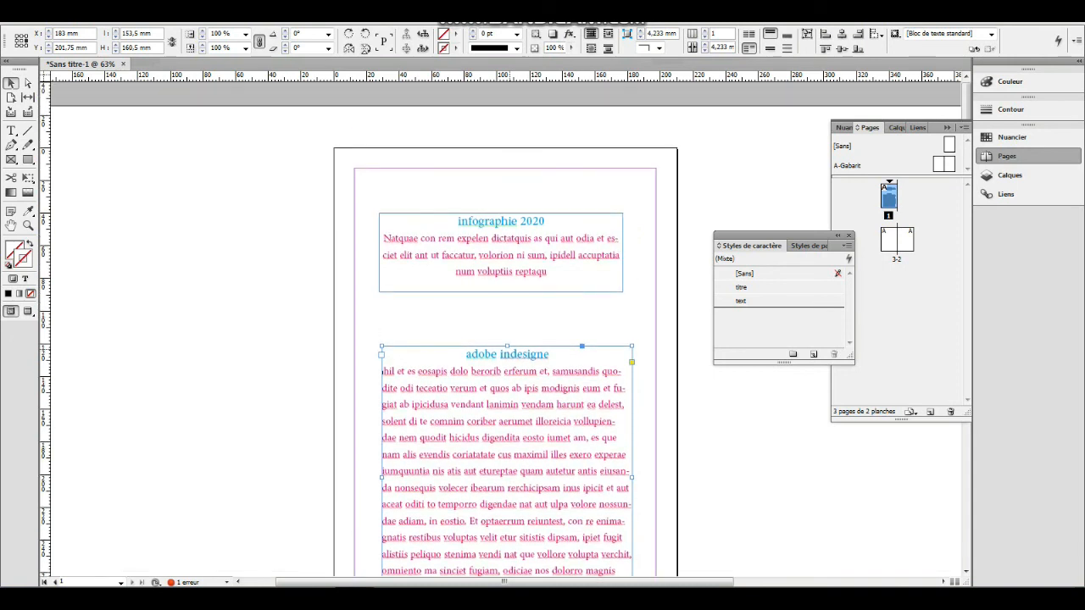